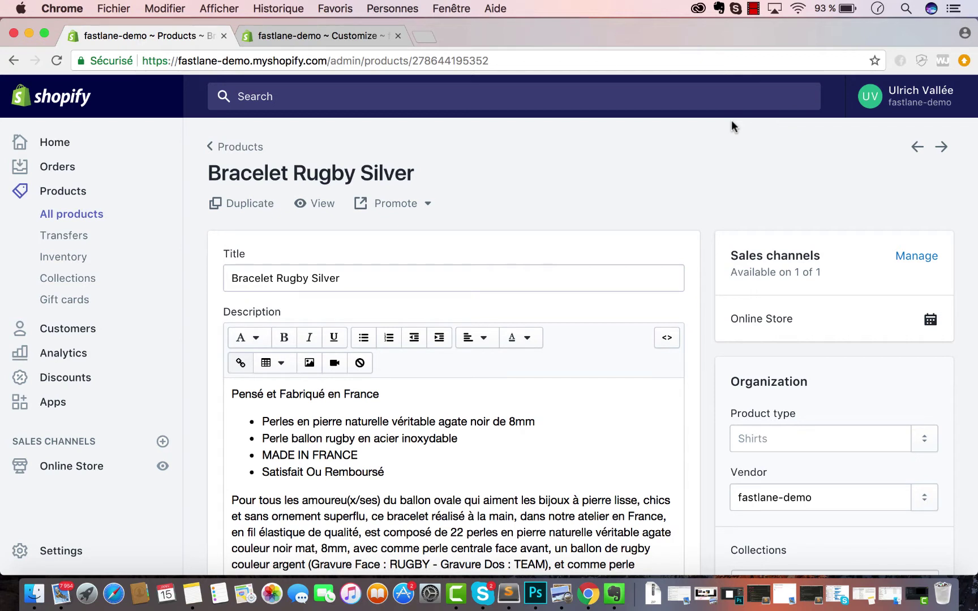
Review the Bracelet Rugby Silver product page, from its title and description to the images, pricing, inventory and shipping sections
scroll(732, 121, down, 2)
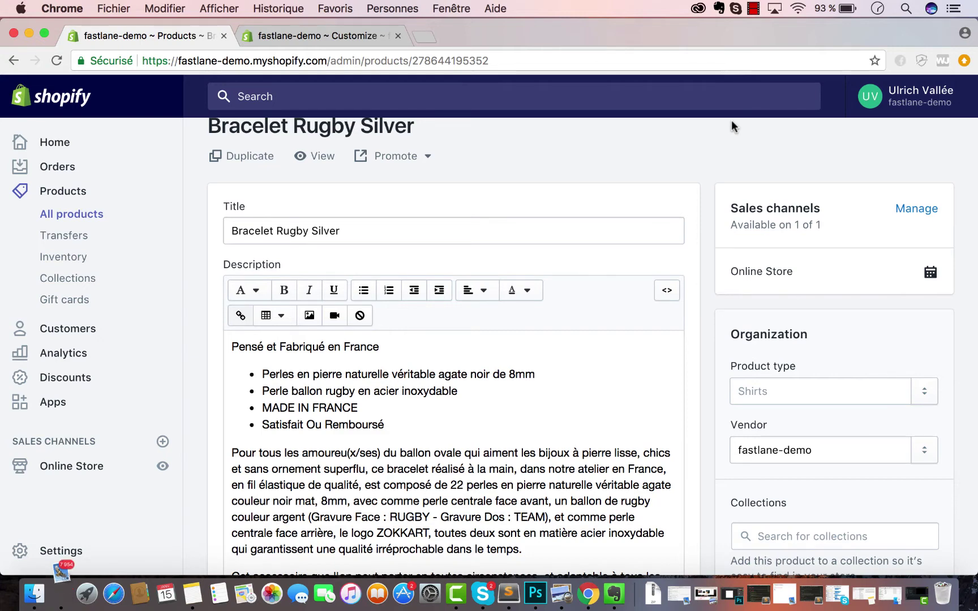
scroll(731, 122, down, 3)
scroll(731, 121, up, 5)
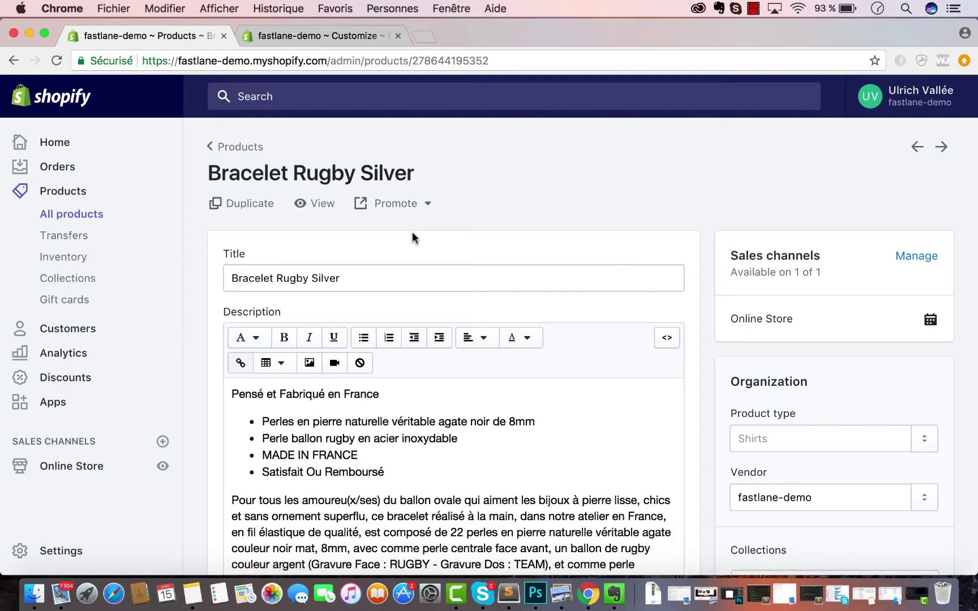
click(340, 280)
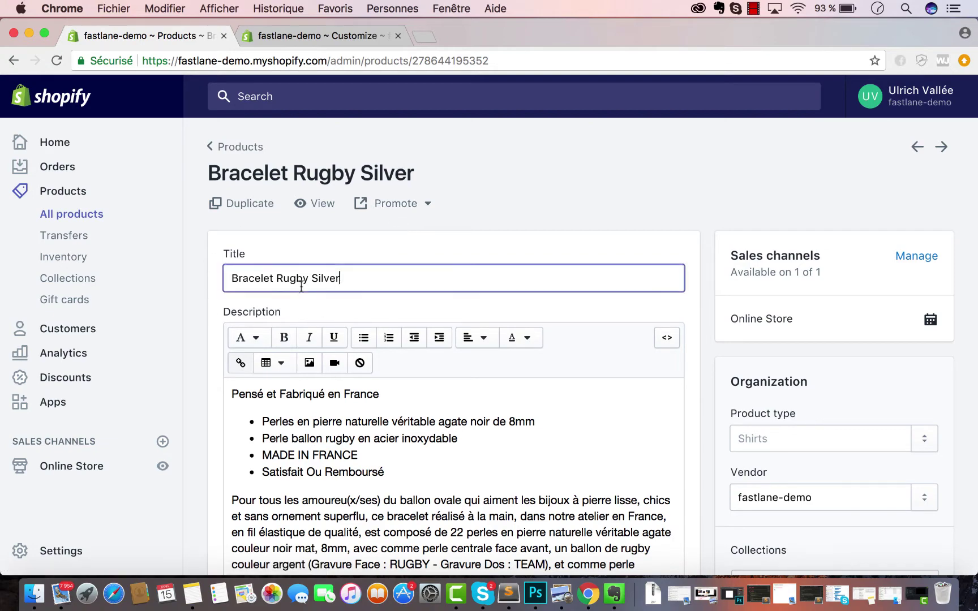
click(462, 412)
scroll(462, 412, down, 10)
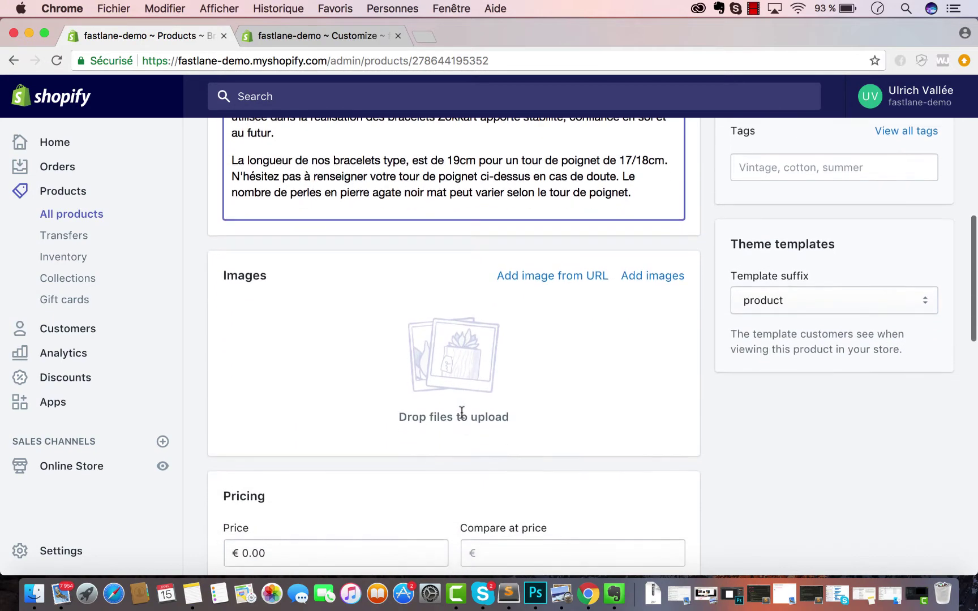
scroll(462, 413, up, 10)
scroll(461, 412, down, 5)
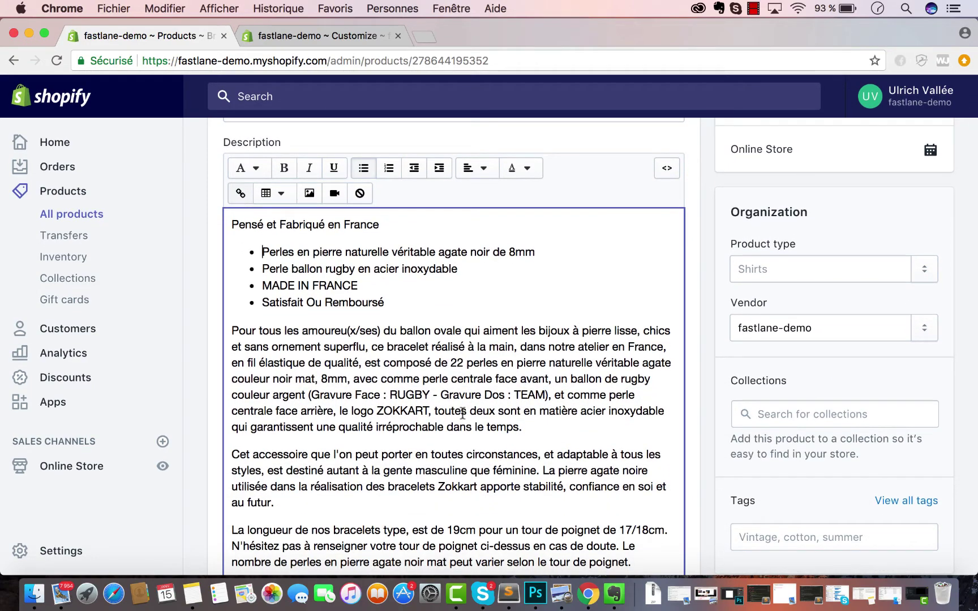
scroll(463, 413, down, 10)
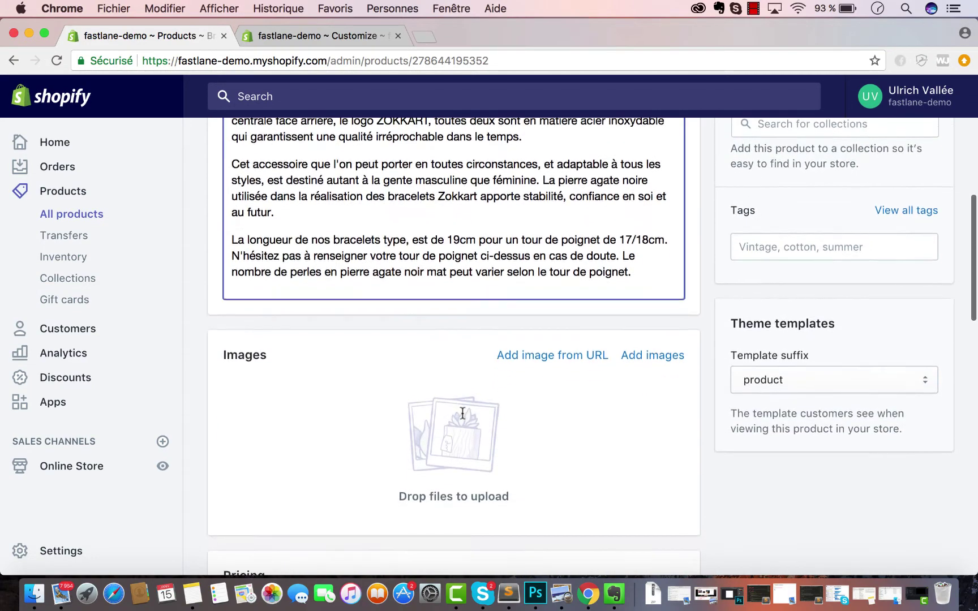
scroll(461, 328, down, 10)
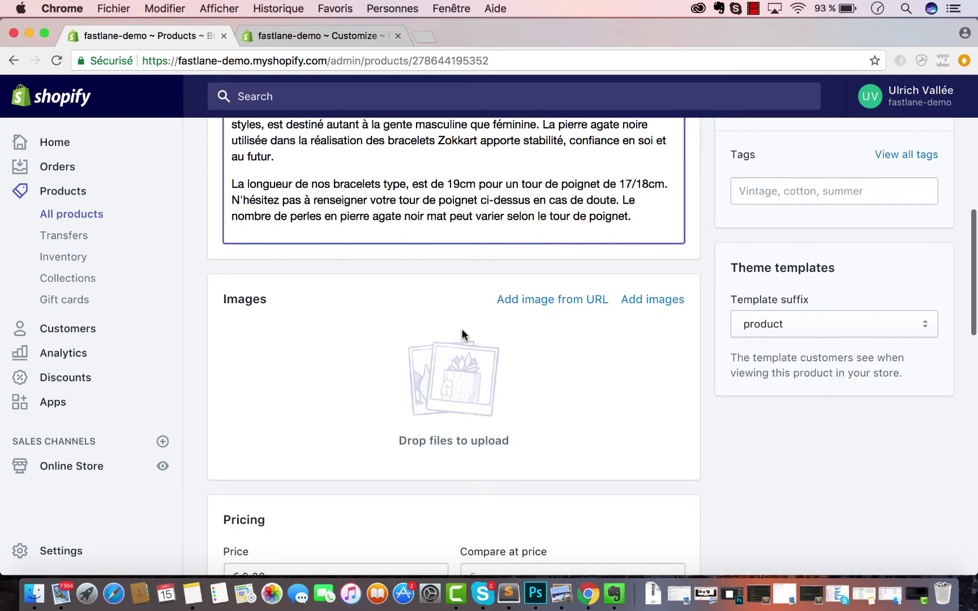
scroll(462, 328, down, 13)
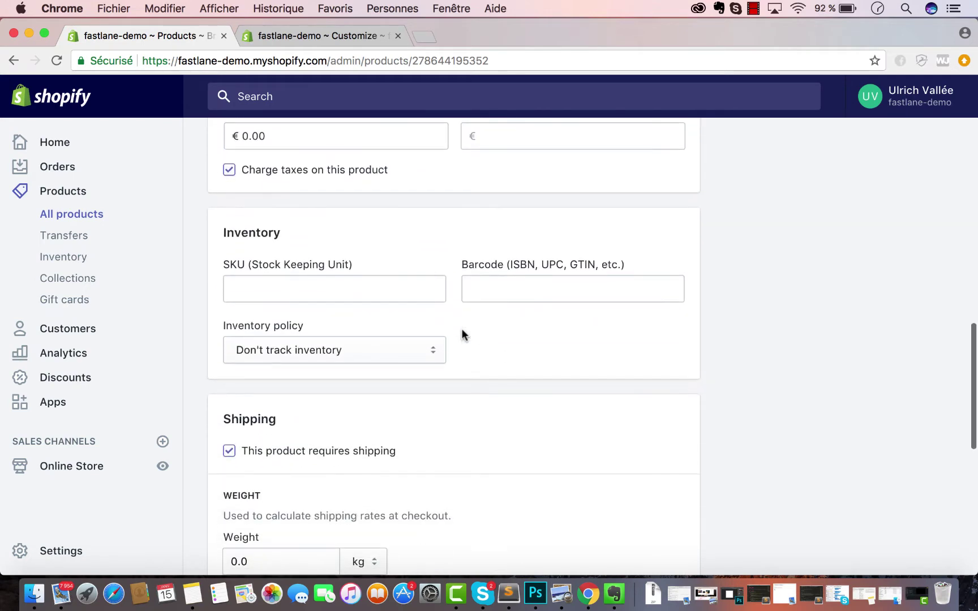
scroll(462, 329, up, 13)
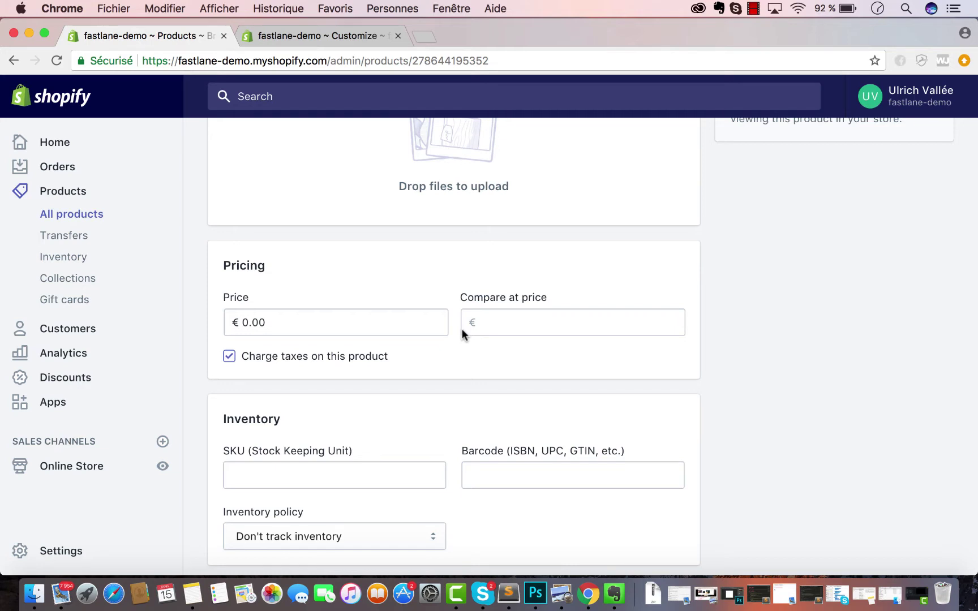
Upload 1.jpg to 5.jpg and 15.jpg to 17.jpg from the Select folder as the product's images
scroll(458, 213, up, 5)
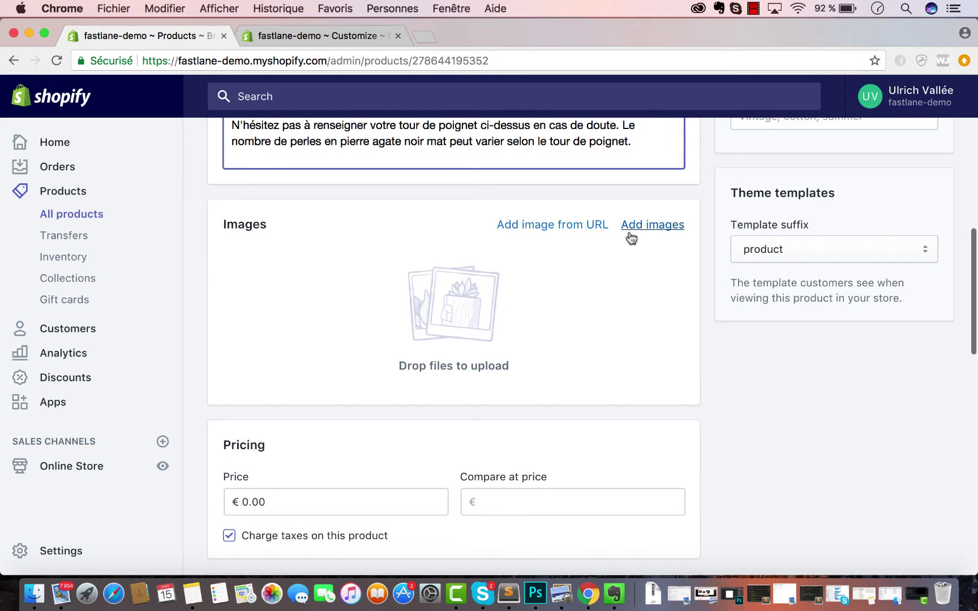
click(650, 229)
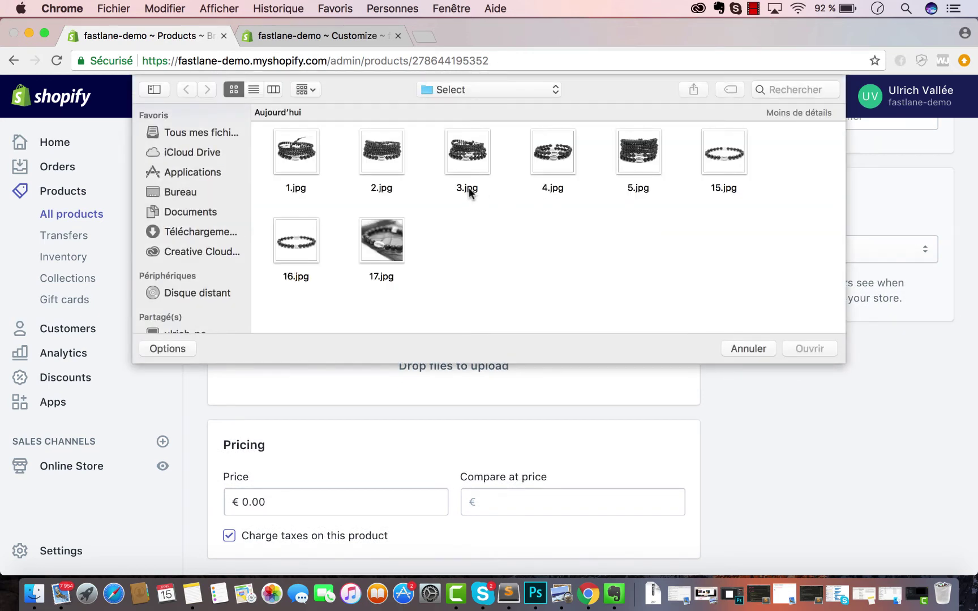
click(722, 165)
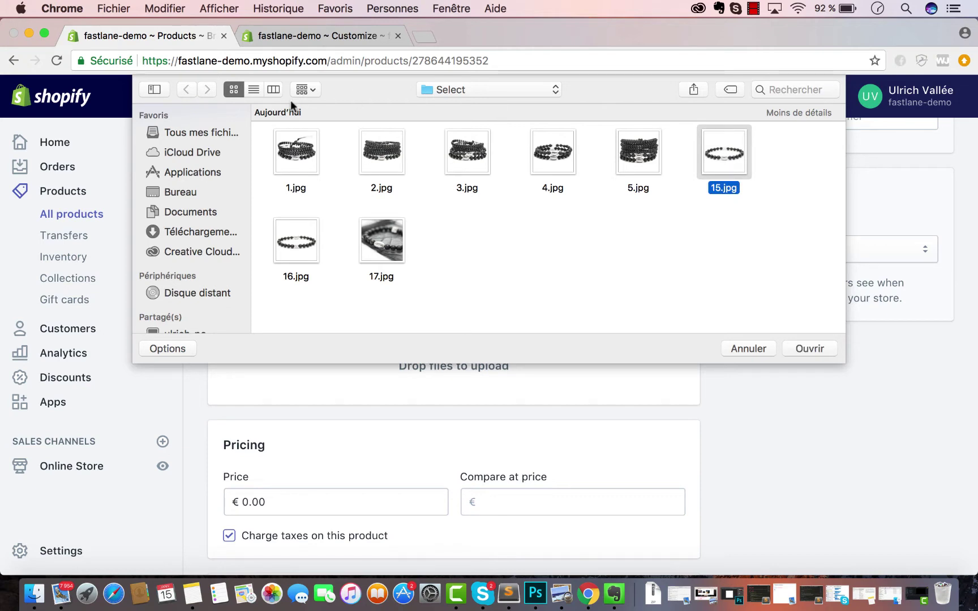
click(293, 140)
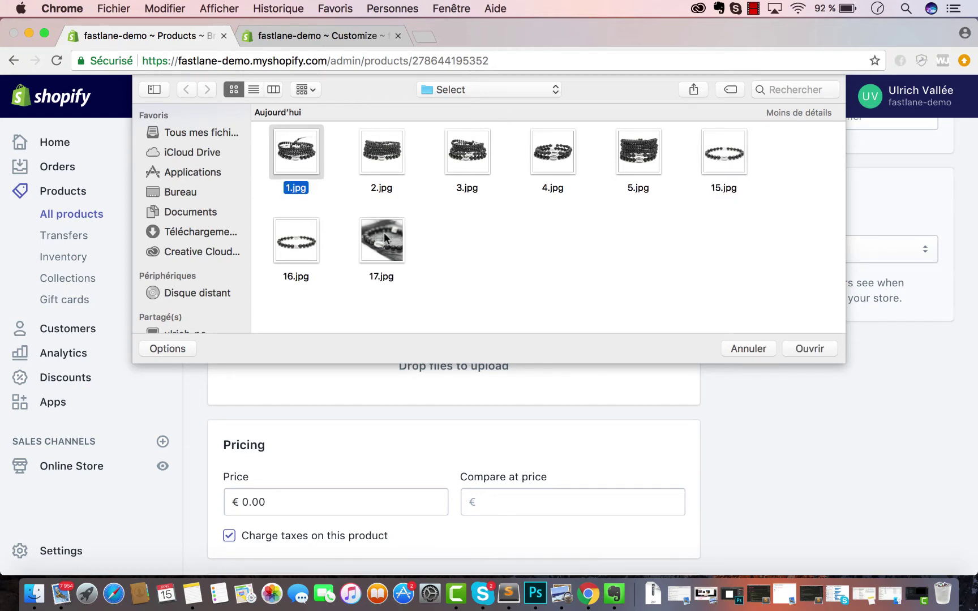
click(369, 141)
super+click(361, 149)
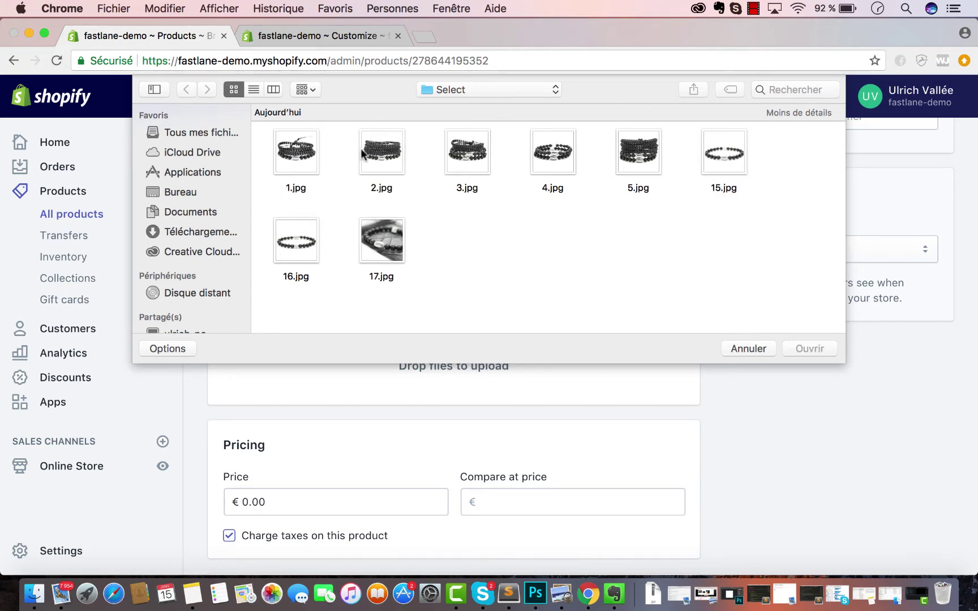
click(292, 154)
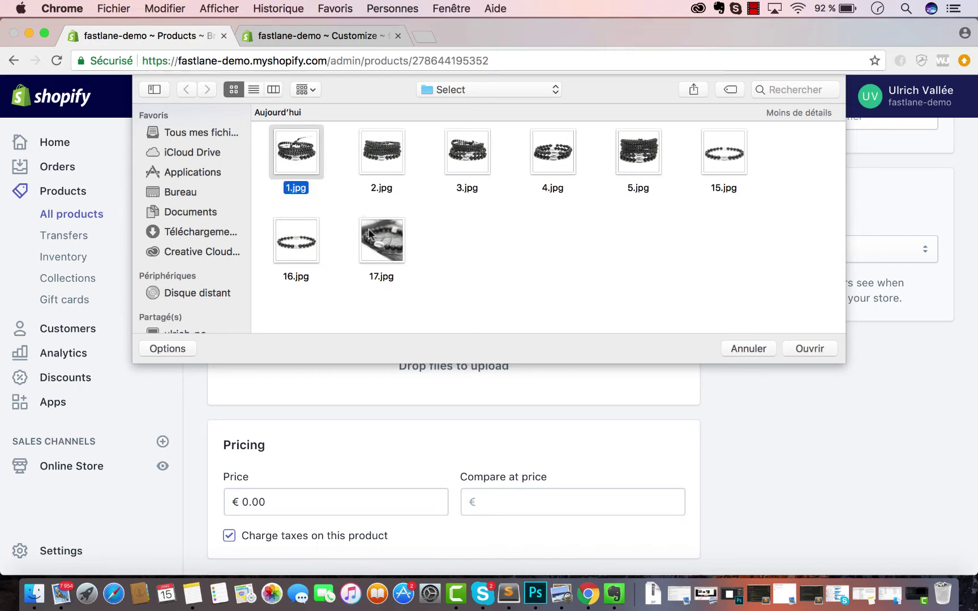
super+click(376, 244)
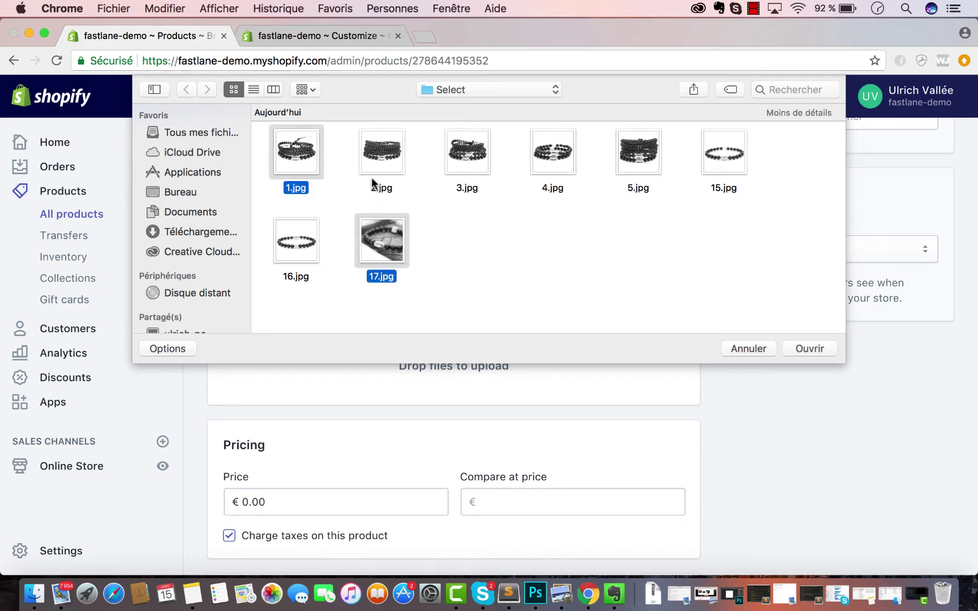
super+click(380, 159)
super+click(475, 154)
super+click(541, 157)
super+click(627, 157)
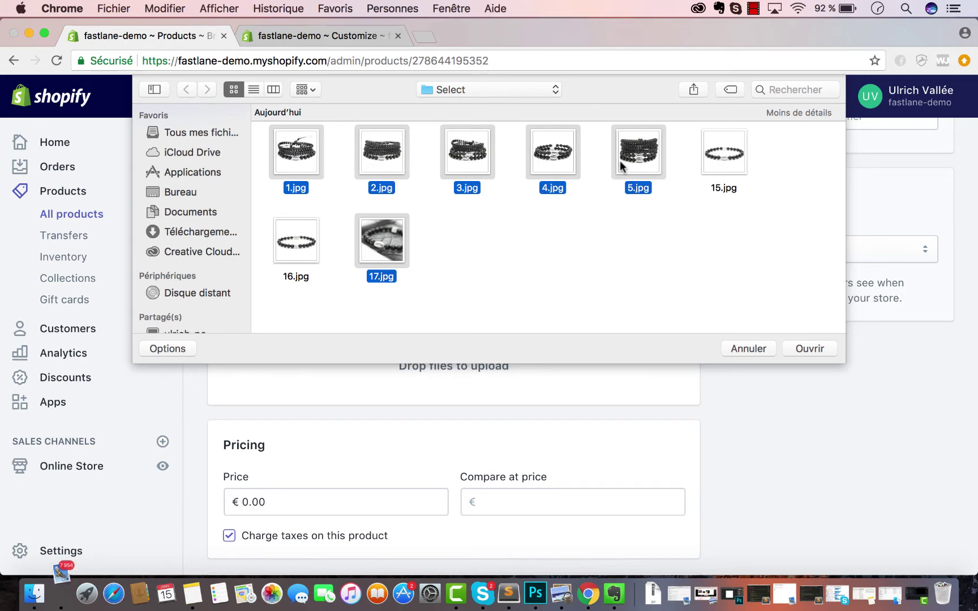
super+click(716, 162)
super+click(293, 260)
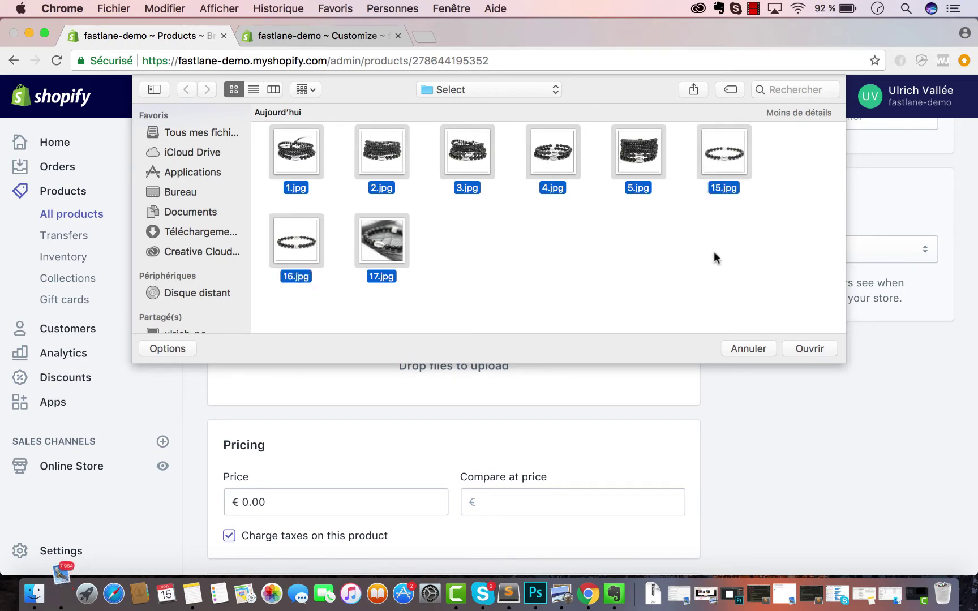
click(811, 349)
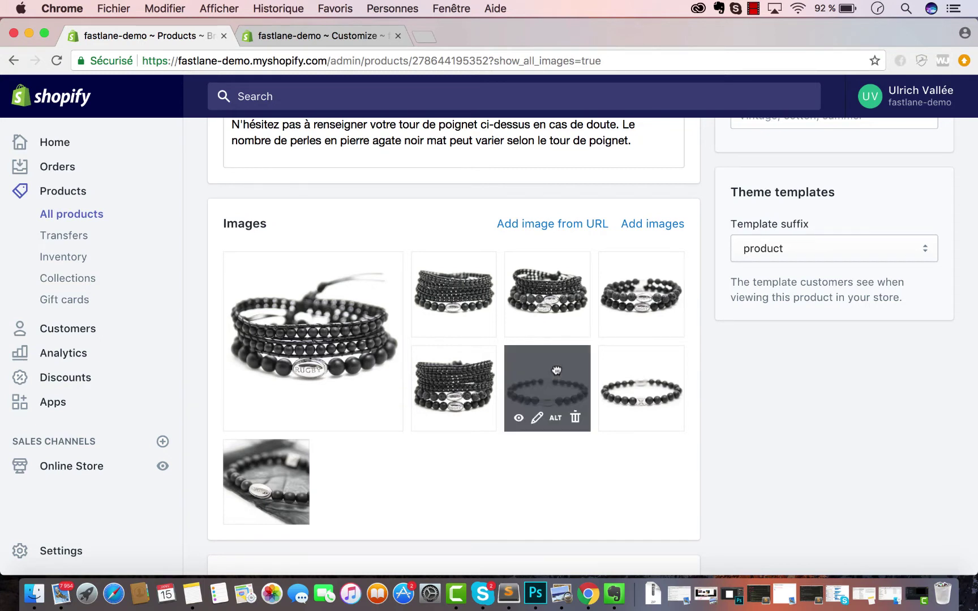
Make the single RUGBY bracelet photo the main product image and move the plain double-bracelet photo to the end of the first thumbnail row
drag(555, 371, 286, 283)
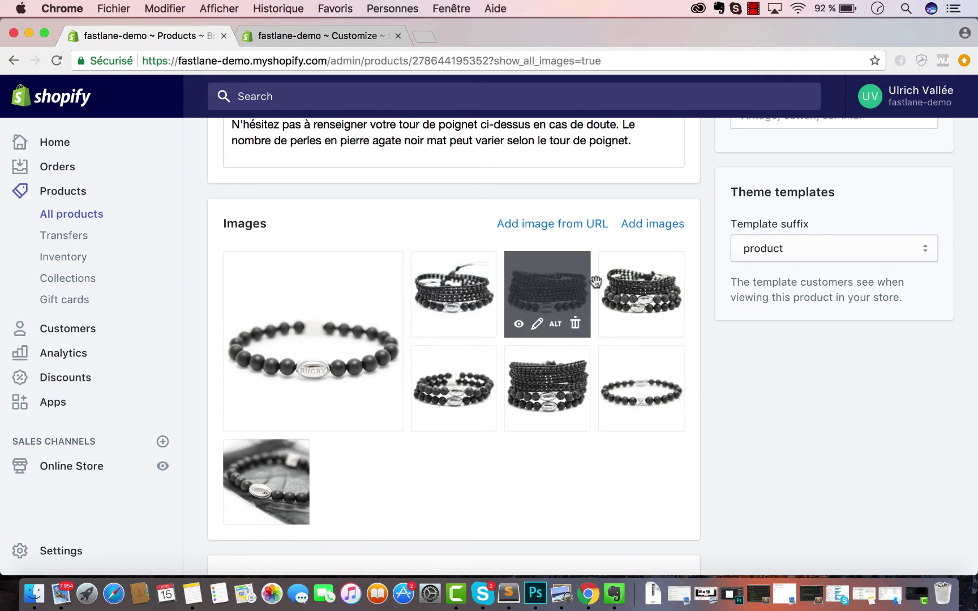
drag(451, 378, 631, 262)
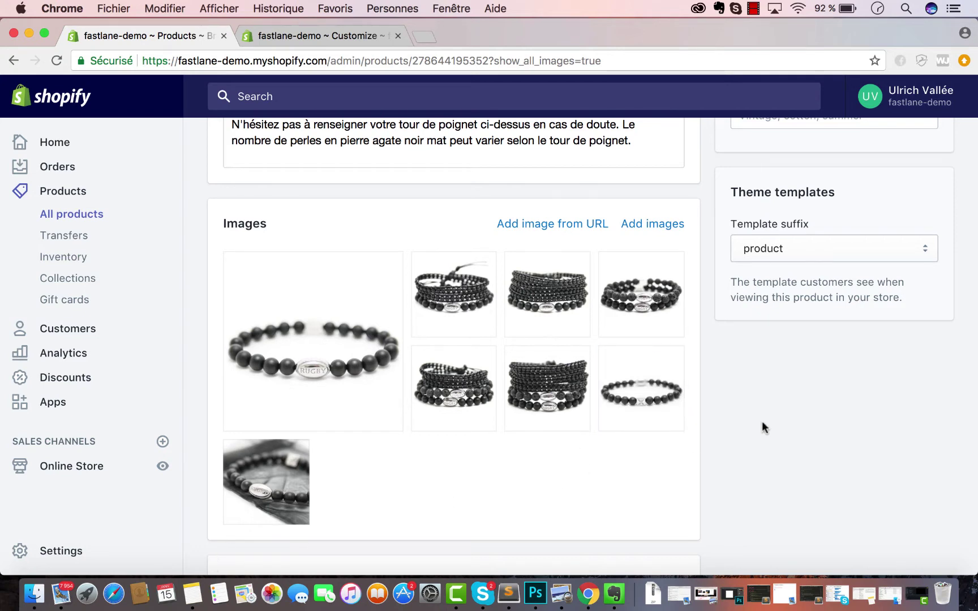
mouse_move(640, 428)
scroll(387, 453, down, 5)
scroll(387, 453, up, 4)
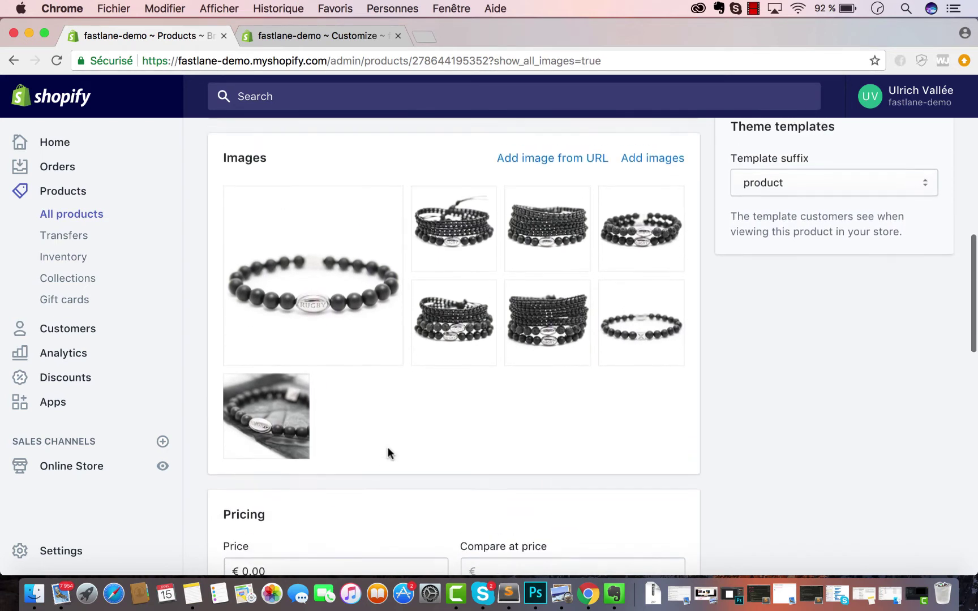
Start adding variants to the product and name the first option "Je choisis le"
scroll(543, 266, up, 10)
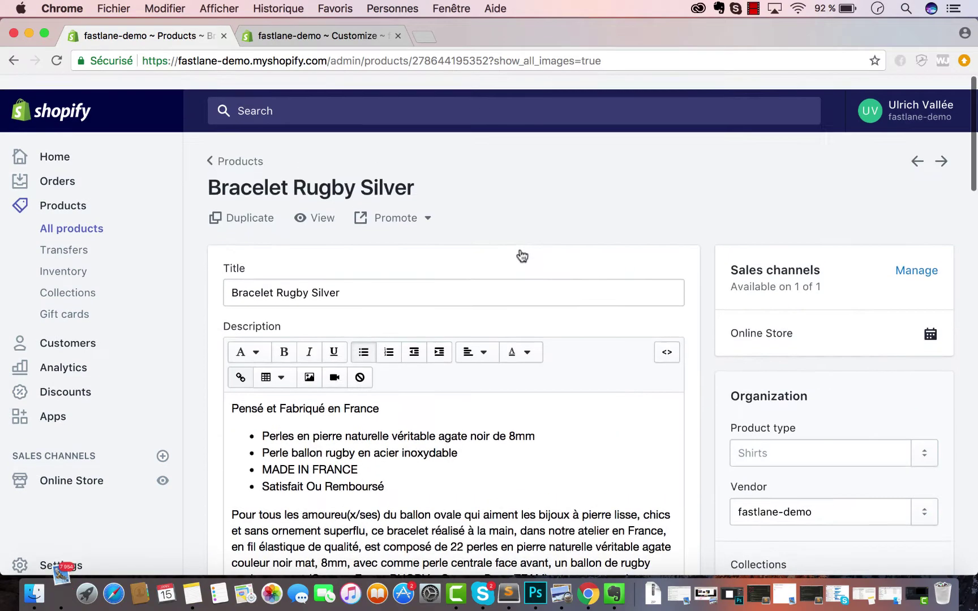
scroll(527, 257, down, 6)
scroll(520, 255, down, 7)
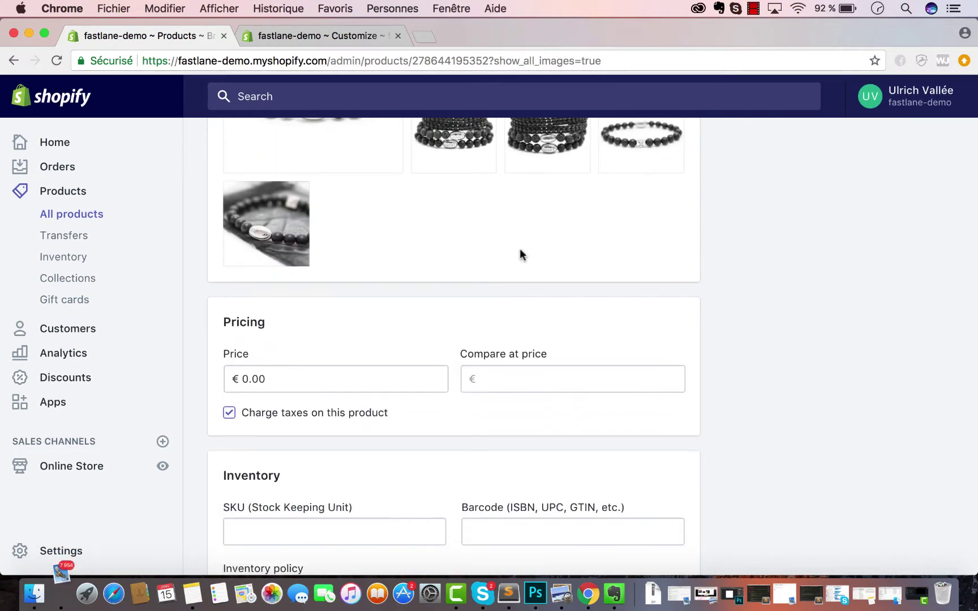
scroll(519, 255, down, 5)
scroll(520, 254, down, 6)
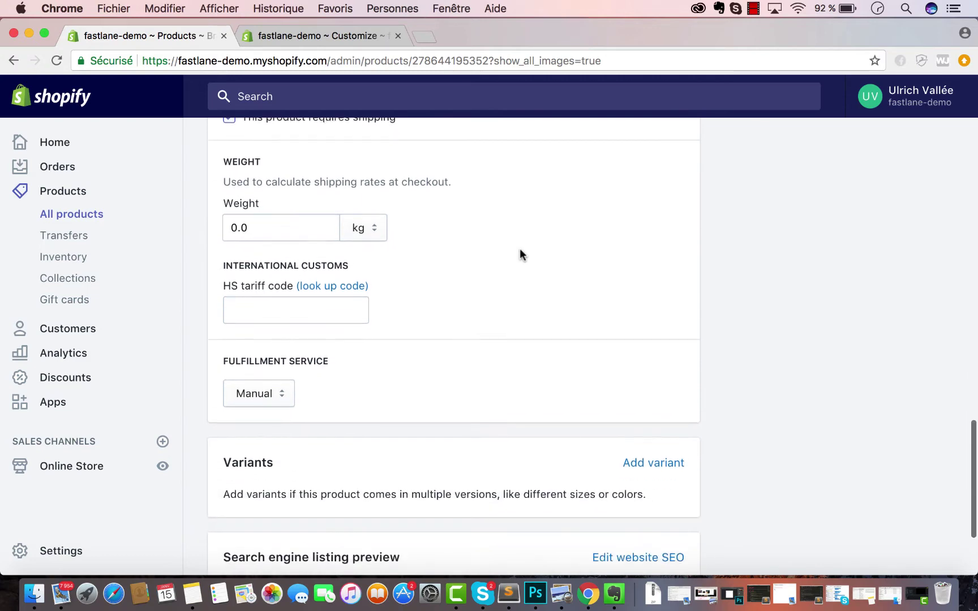
scroll(520, 252, down, 3)
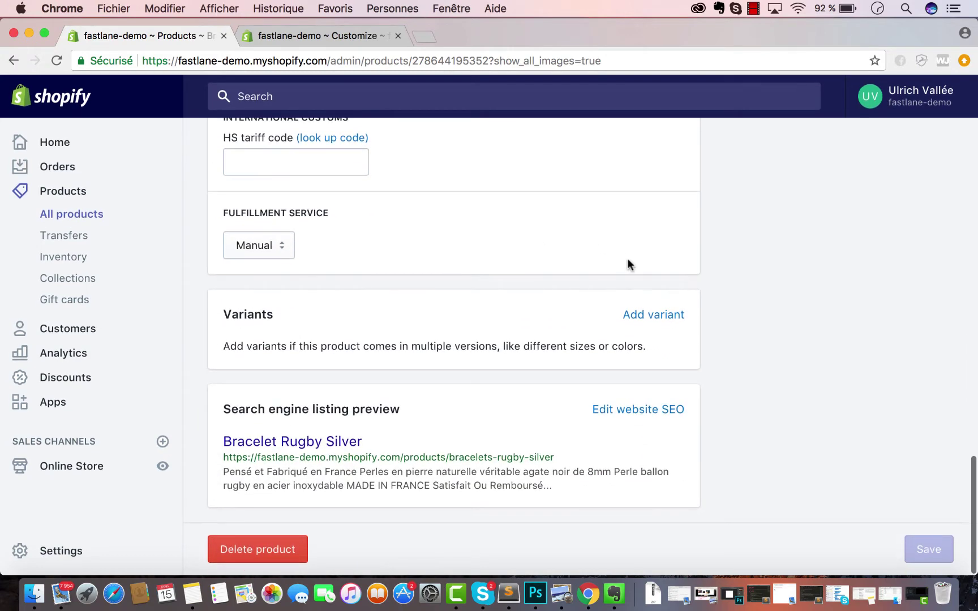
click(645, 316)
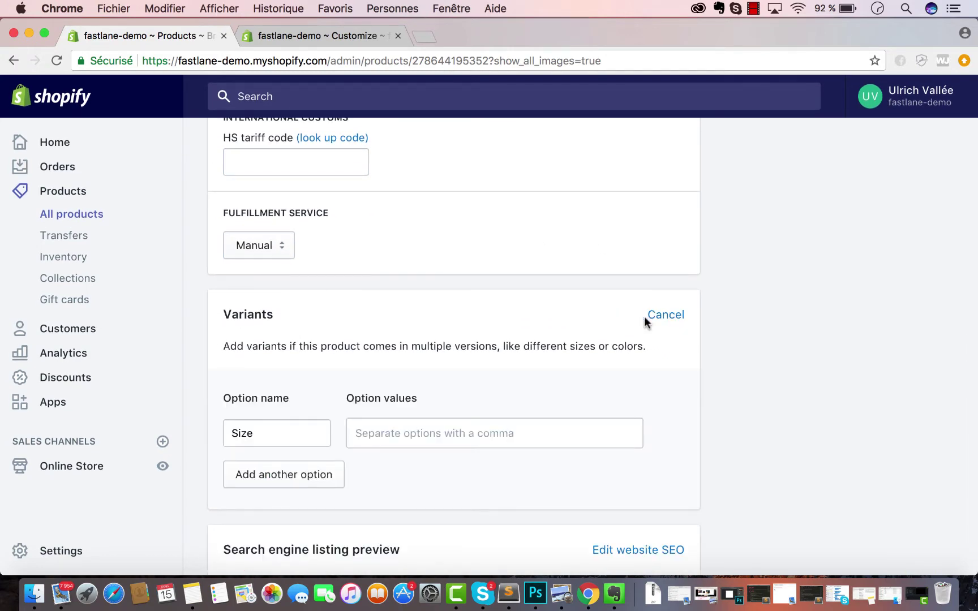
click(232, 434)
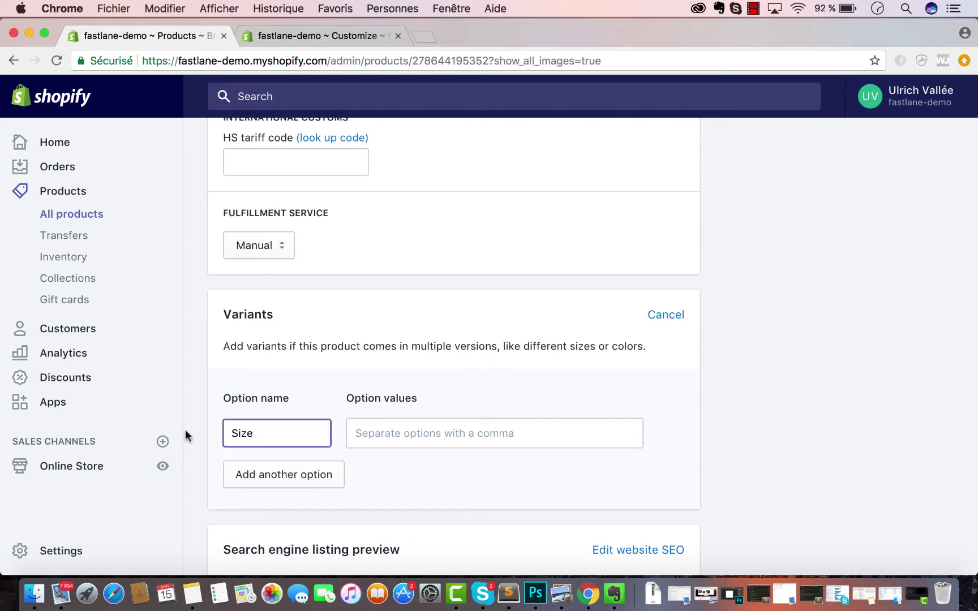
drag(264, 428, 201, 434)
text(Je choisis le)
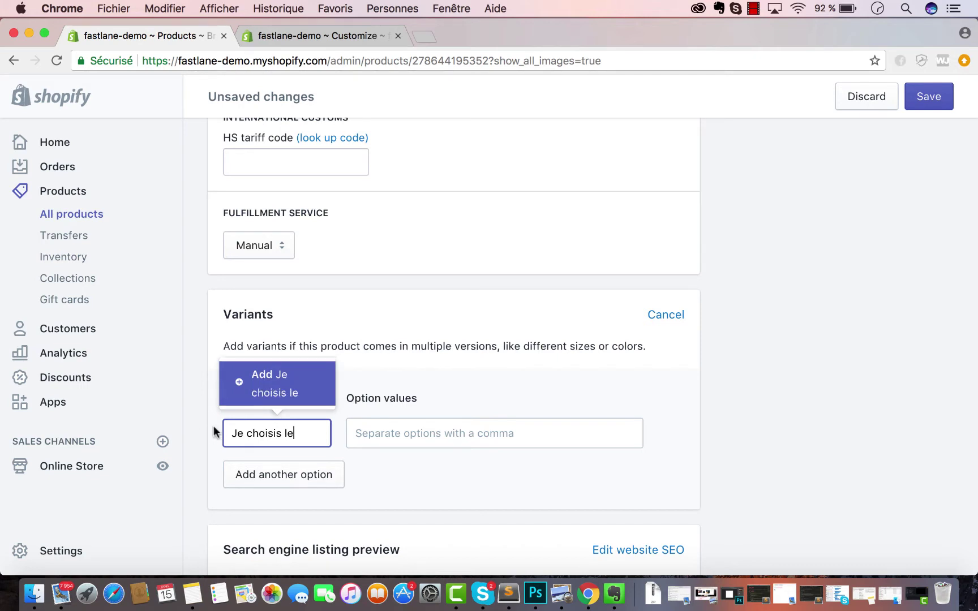
Add "Bracelet Rugby Silver" as a value of the "Je choisis le" option
click(372, 410)
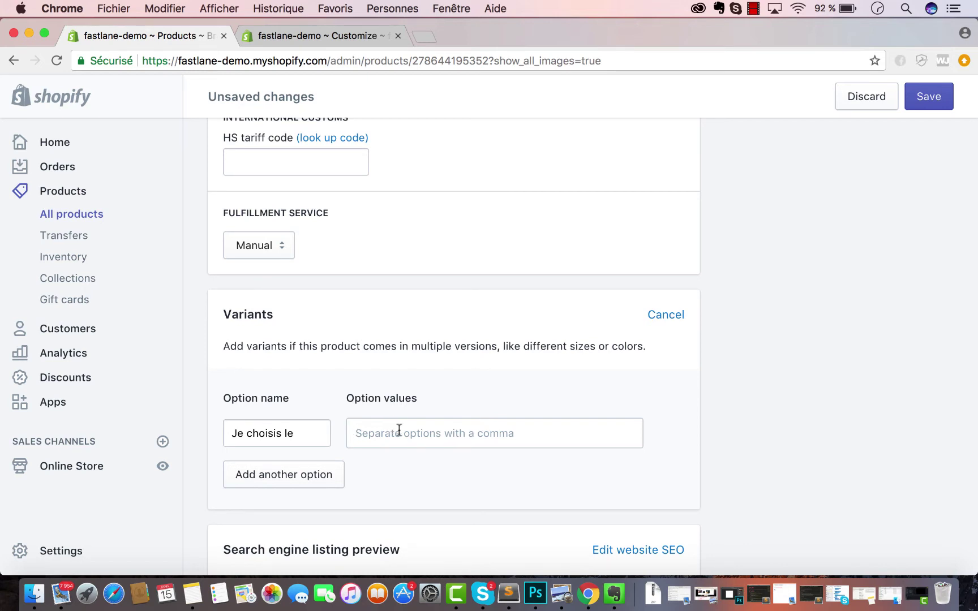
text(Bracel)
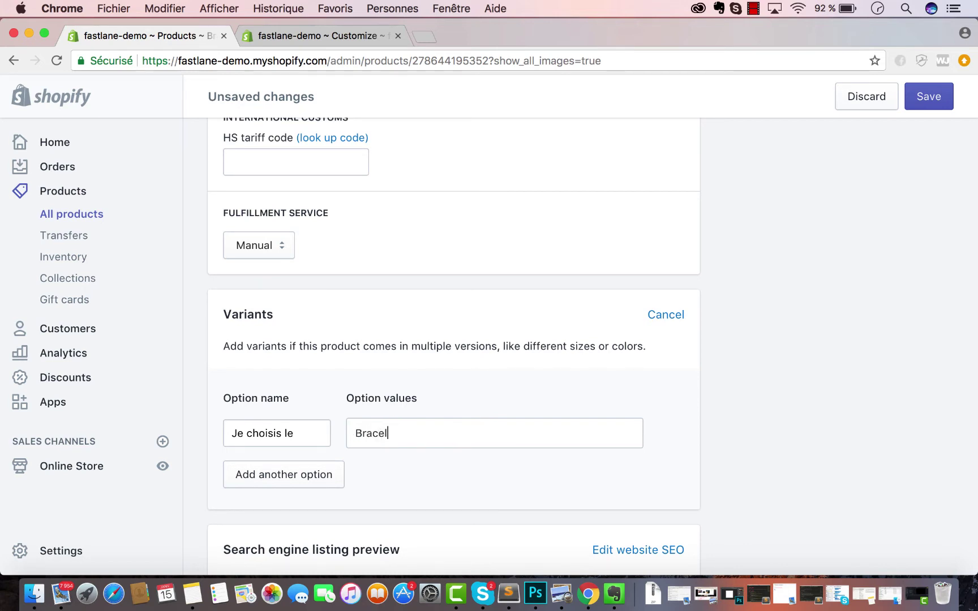
text(et Rugby Silver)
key(Return)
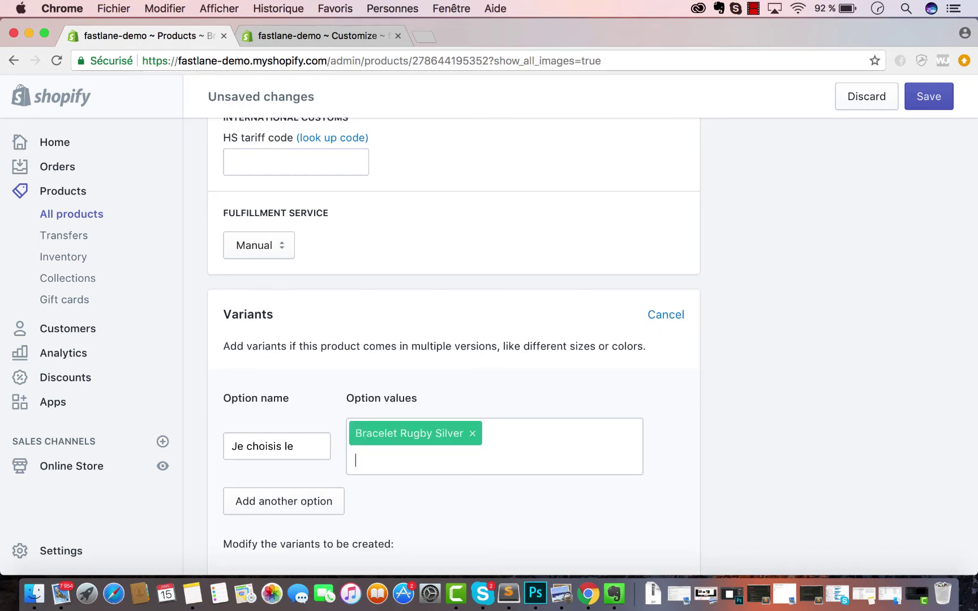
Add "Pack Rugby" as the second value of the "Je choisis le" option
text(Pack Rugby)
scroll(539, 389, up, 15)
scroll(539, 383, up, 2)
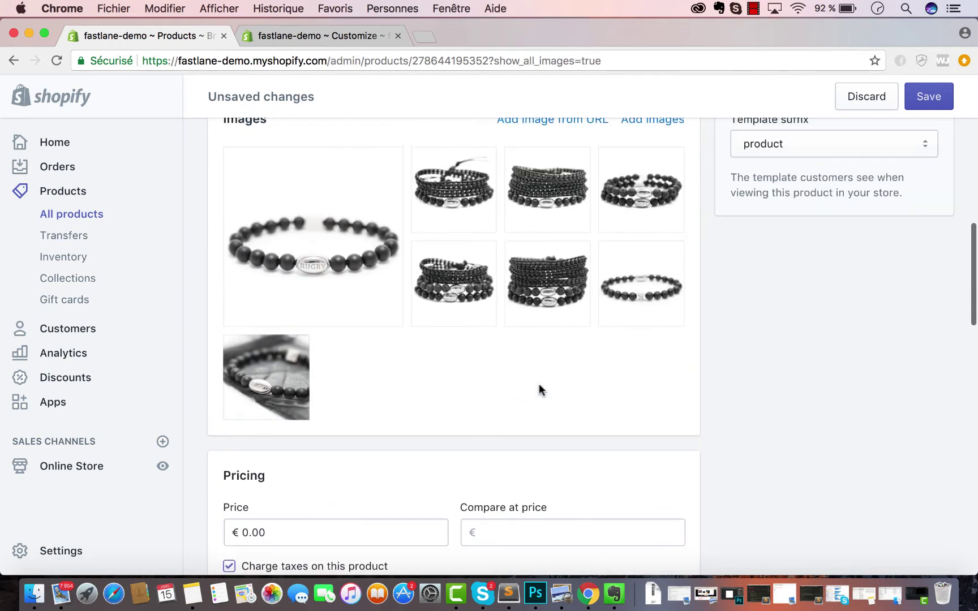
scroll(539, 382, down, 14)
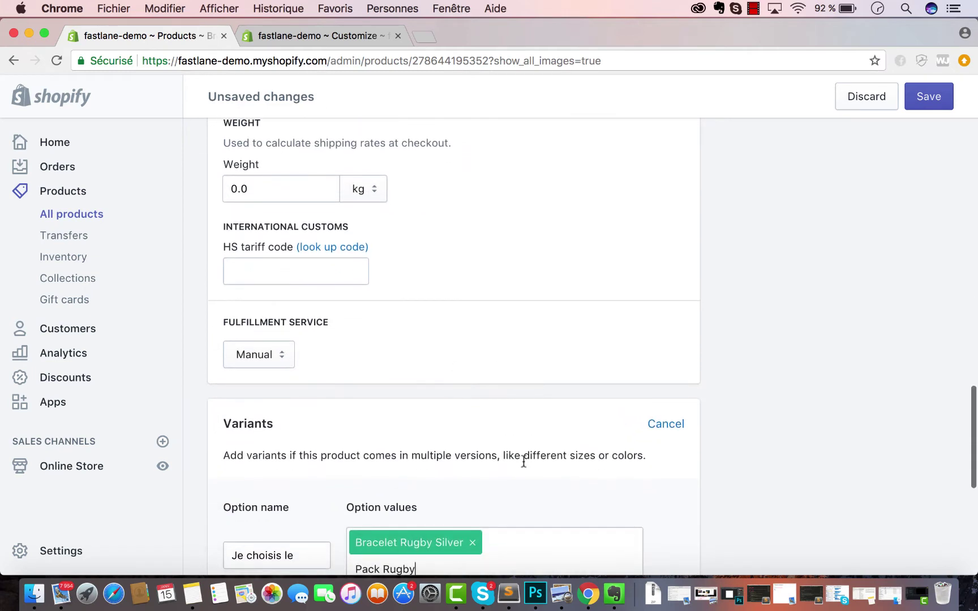
scroll(521, 458, down, 2)
click(491, 506)
key(Return)
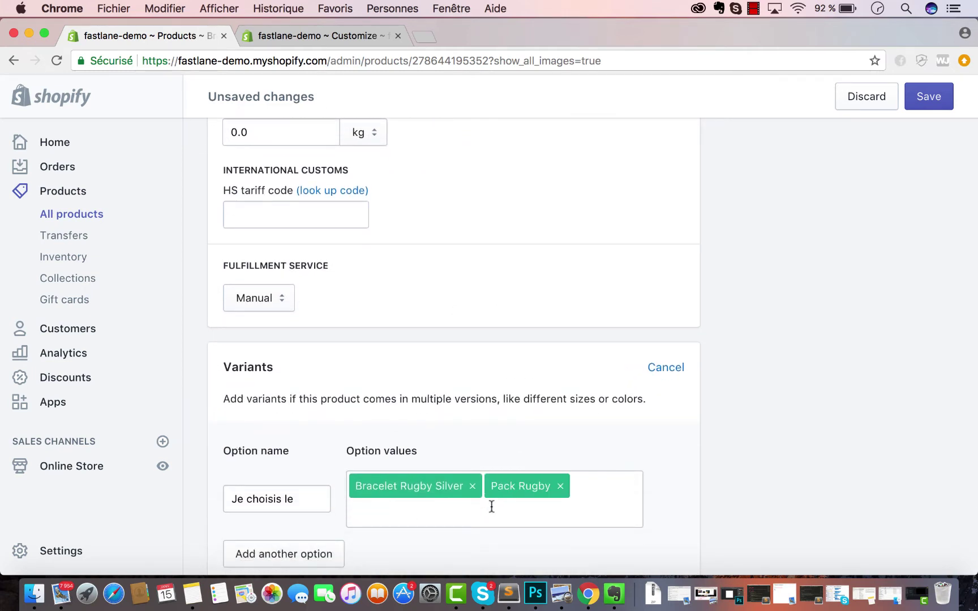
Replace the "Pack Rugby" value of the "Je choisis le" option with "Pack Rugby Wrap 2 rangs Silver"
click(560, 487)
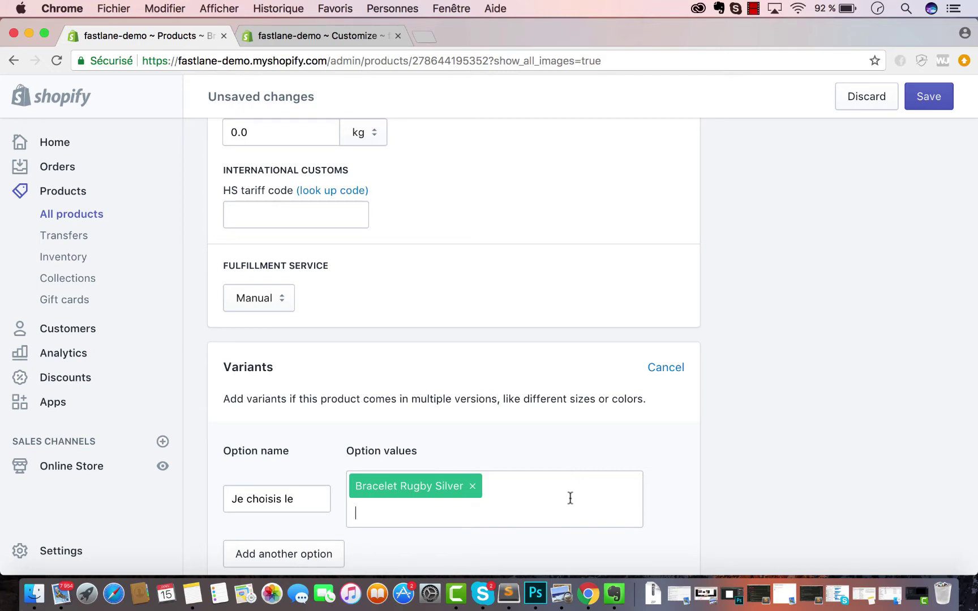
text(Pack Rugby)
text( Wrap)
text( 2 ranf)
key(BackSpace)
key(BackSpace)
key(BackSpace)
text(angs Silver)
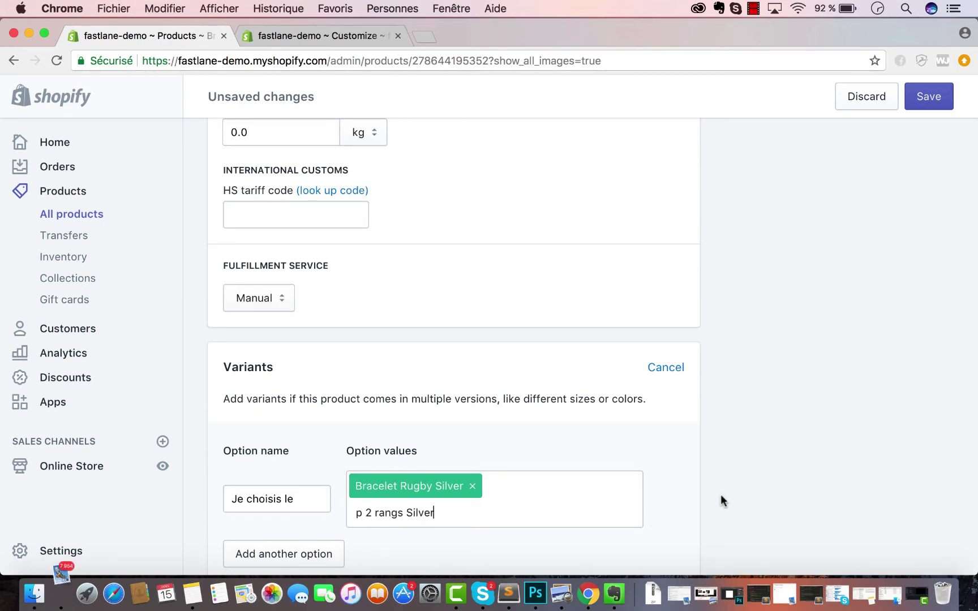
key(super+a)
key(super+c)
click(418, 513)
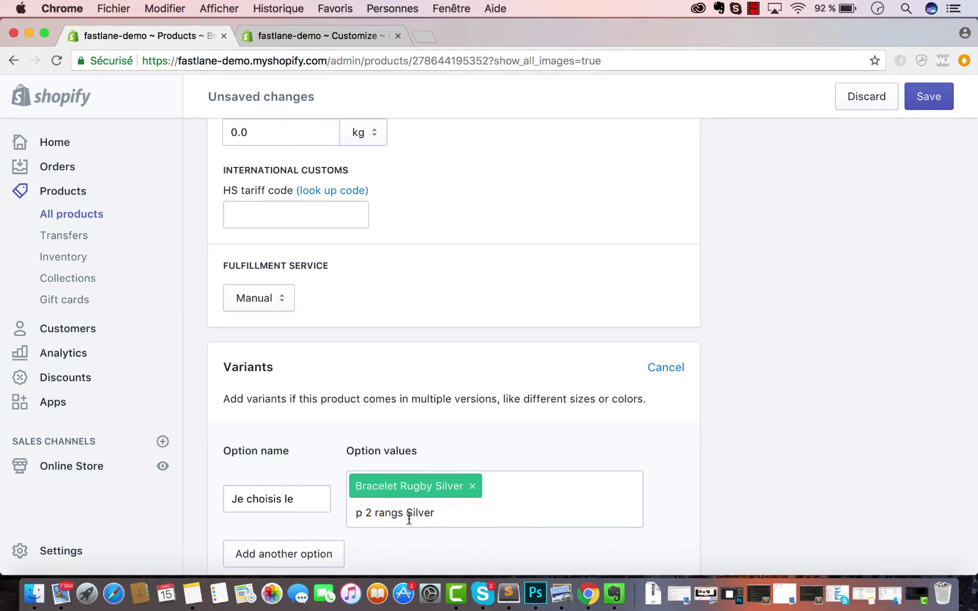
key(Return)
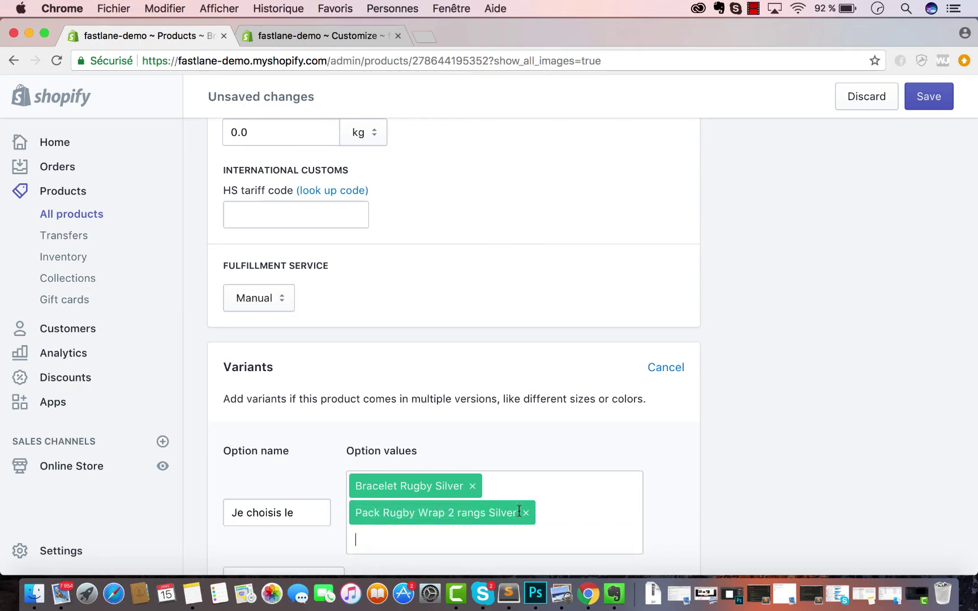
Add "Pack Rugby Wrap 5 rangs Silver" as an option value, reusing the text of the 2 rangs value
drag(517, 513, 356, 513)
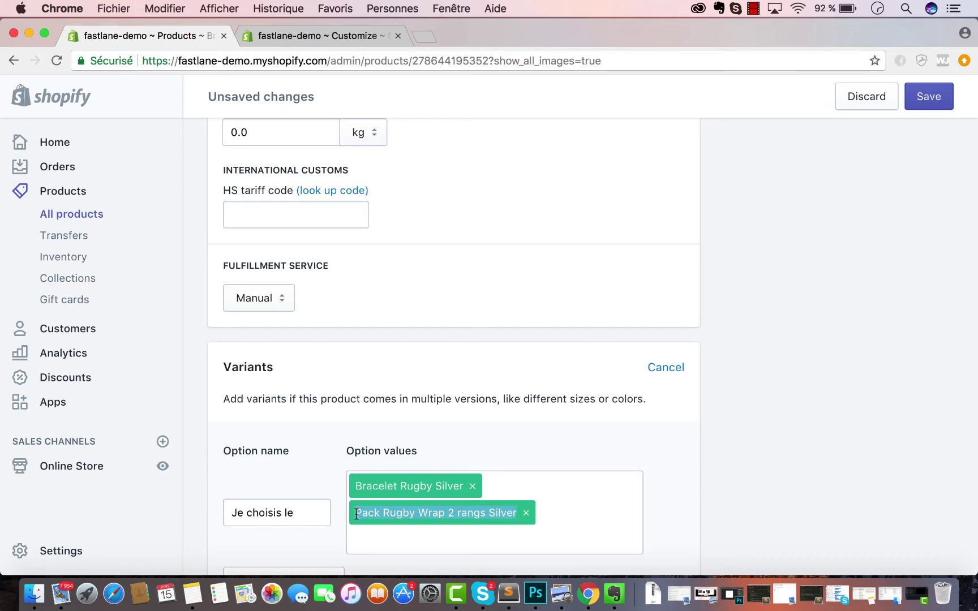
click(604, 539)
key(super+v)
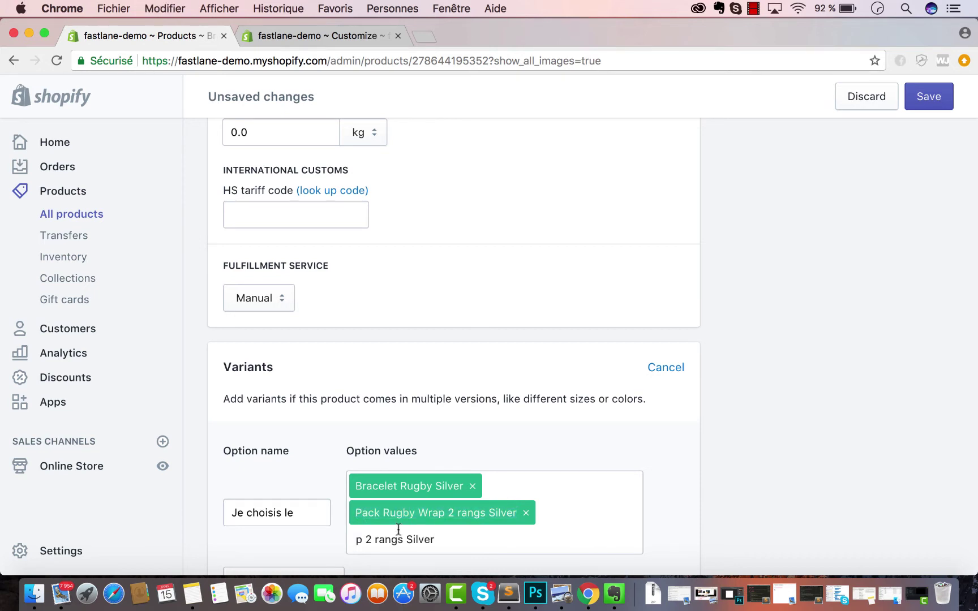
key(Left)
key(Left)
key(Left)
key(Left)
key(Left)
key(Left)
key(Left)
key(Left)
key(Left)
key(Left)
key(Left)
key(Left)
key(Left)
key(shift+Left)
key(BackSpace)
text(5)
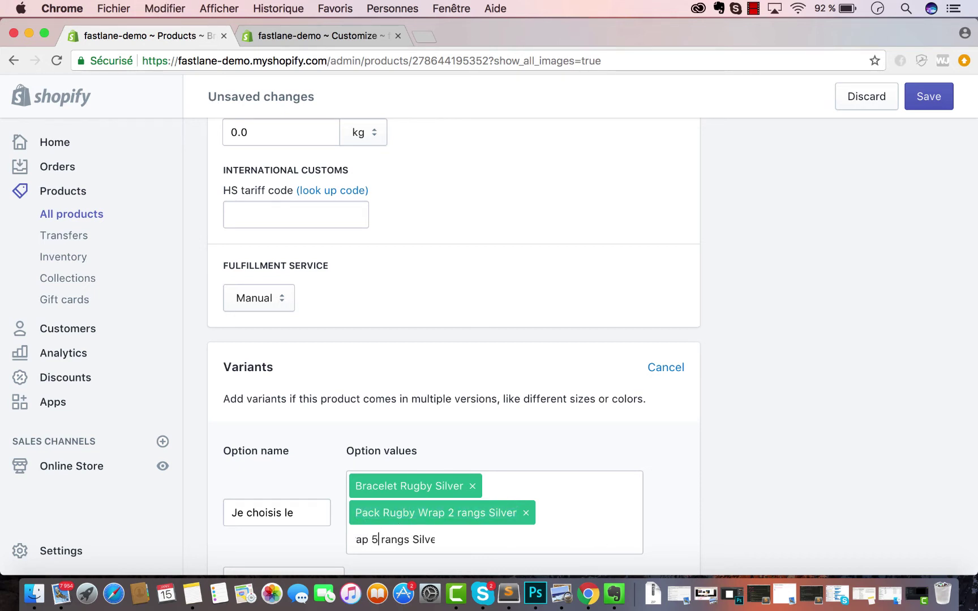
key(Return)
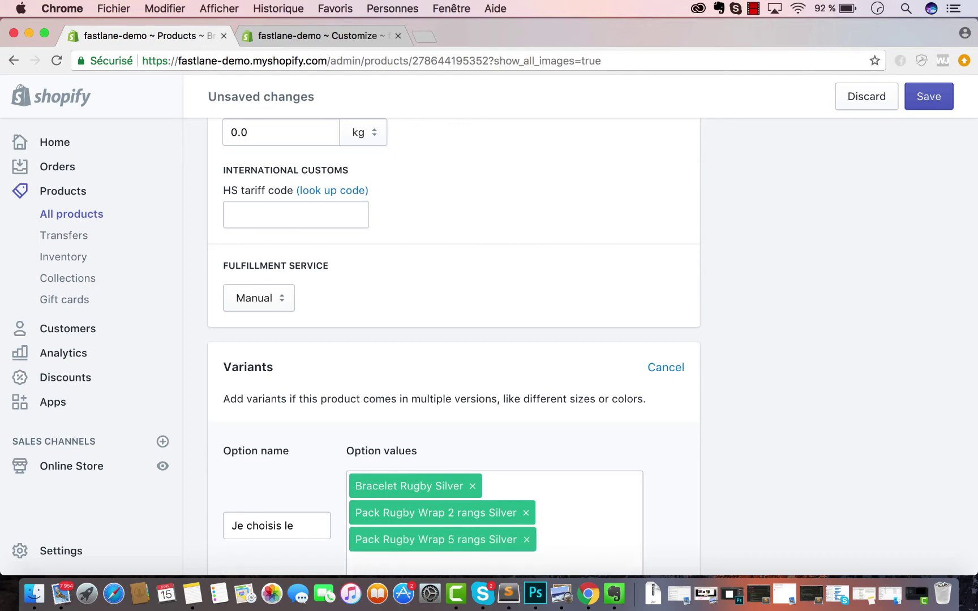
Add "Pack Rugby Vulcano Silver" as the fourth value of the "Je choisis le" option
scroll(480, 527, down, 2)
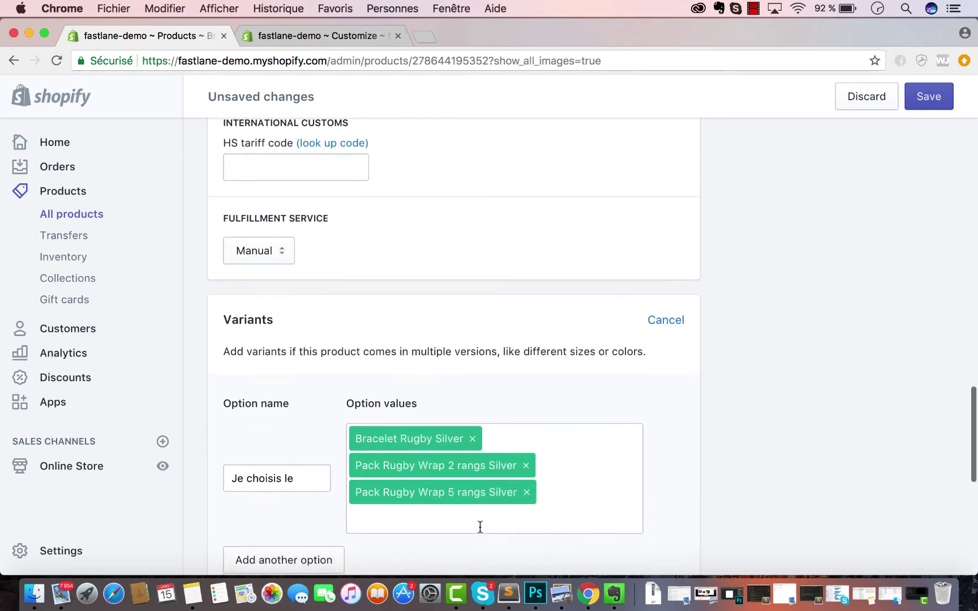
scroll(756, 378, up, 10)
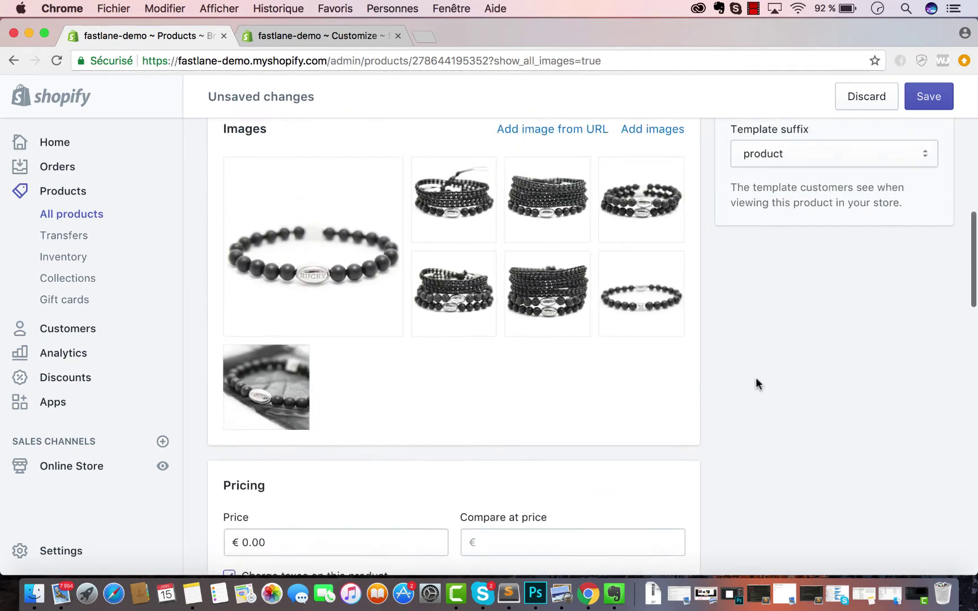
scroll(756, 384, down, 10)
scroll(756, 384, down, 5)
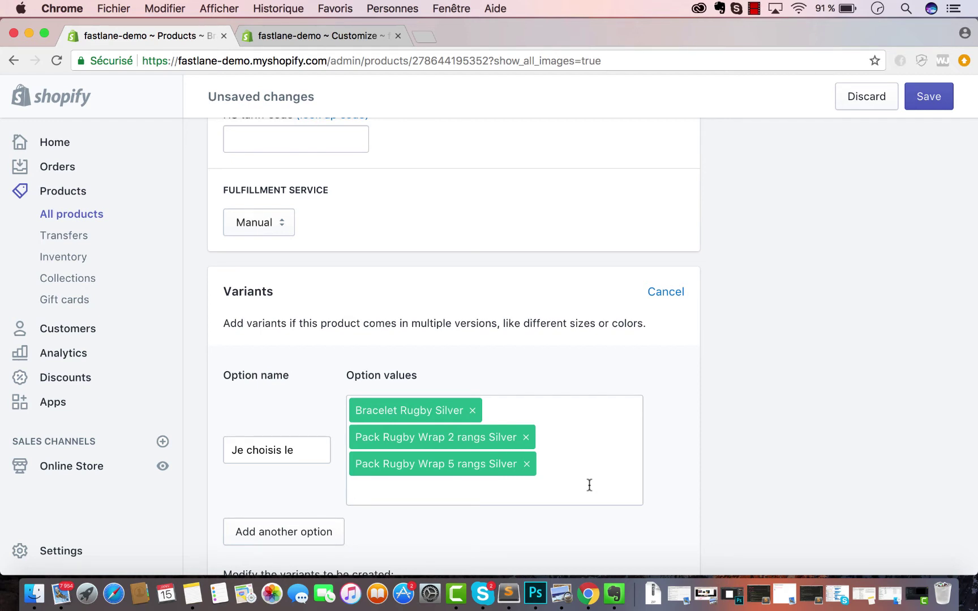
text(Pack Rugby C)
key(BackSpace)
text(Vulcano Silver)
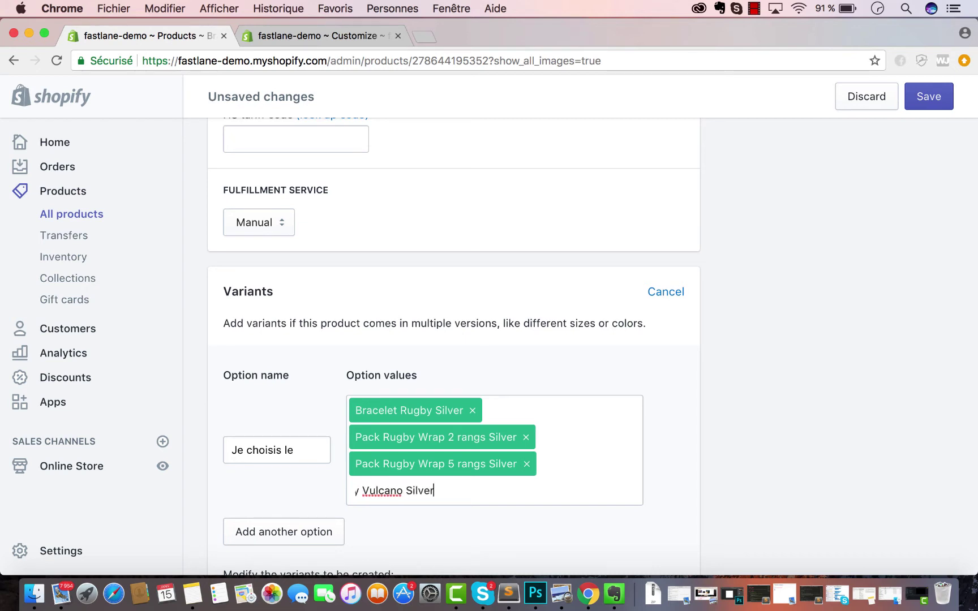
key(Return)
Add "Pack Rugby Vulcano + Wrap 2 rangs Silver" as the fifth value of the "Je choisis le" option
text(Pack)
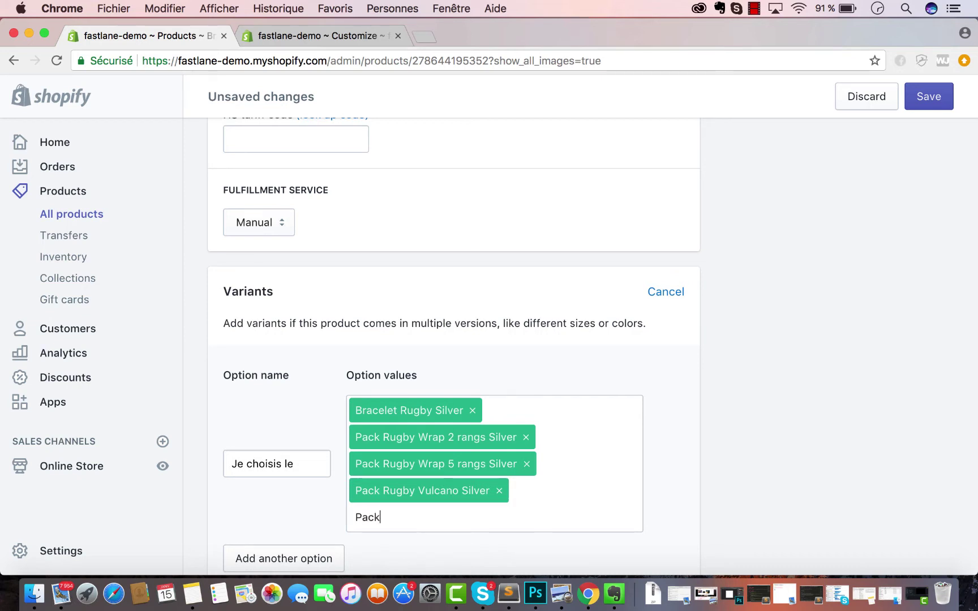
text( Rugby Vu)
key(BackSpace)
text(ulcano Sil)
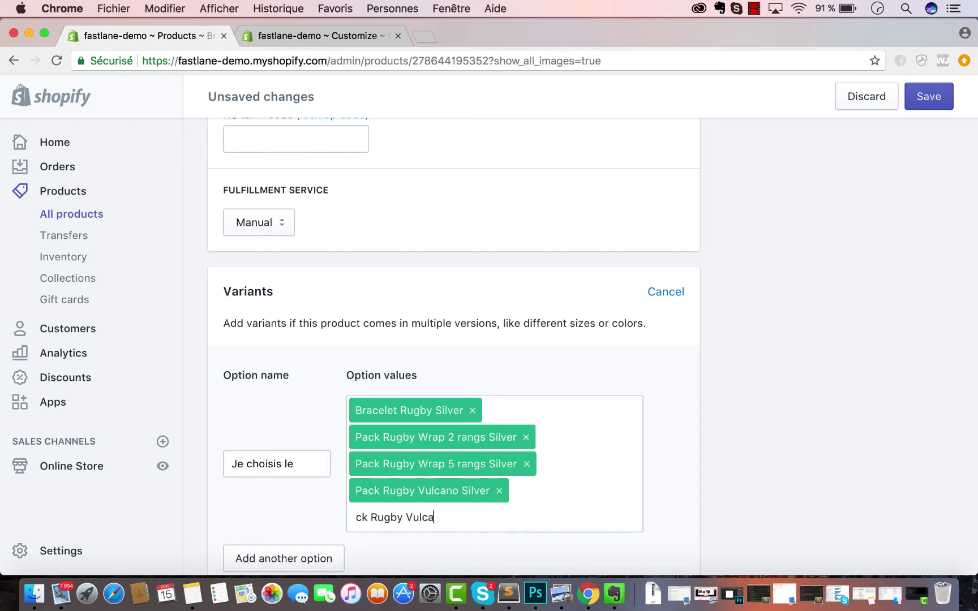
key(BackSpace)
key(BackSpace)
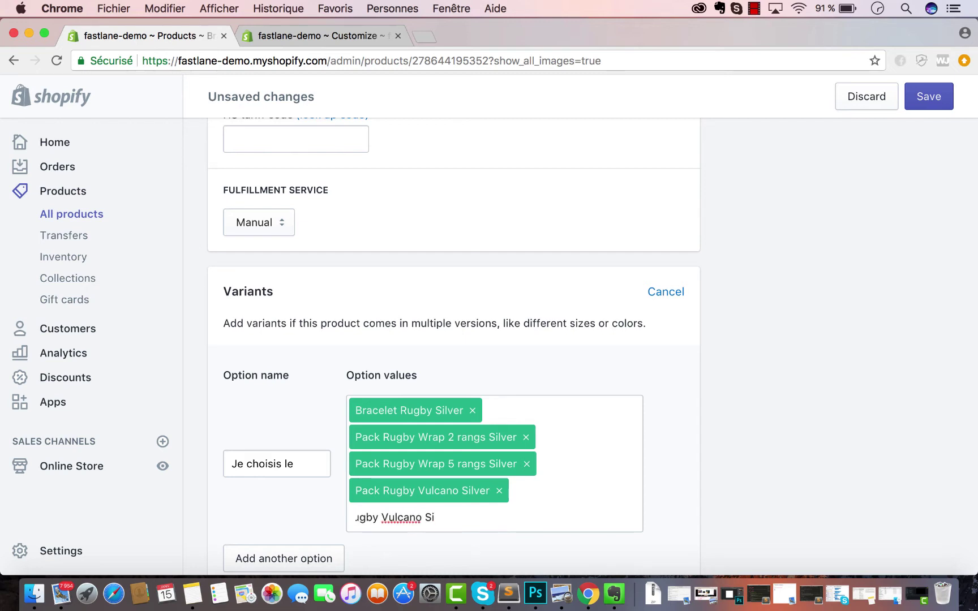
key(BackSpace)
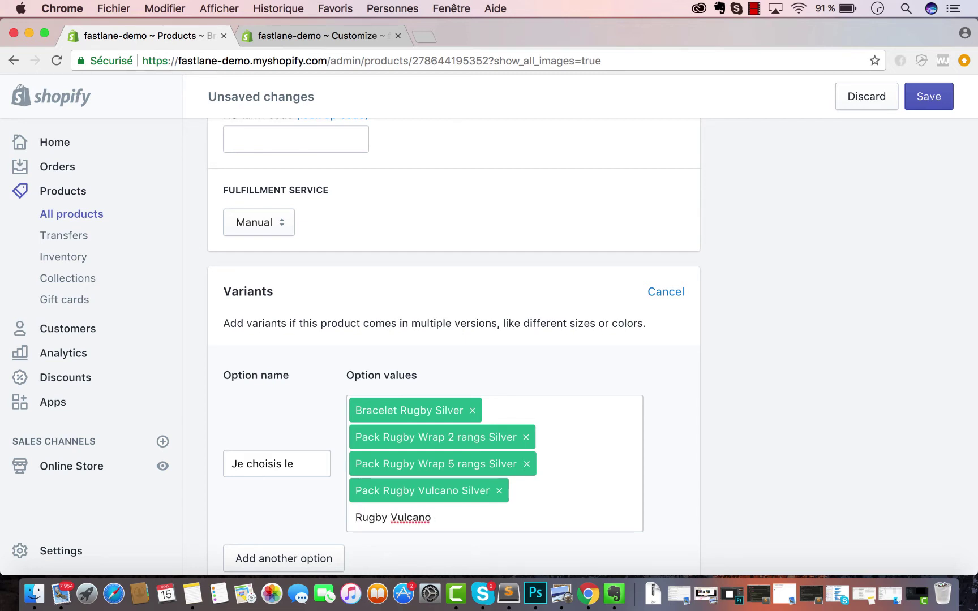
text(+ Wrap 2)
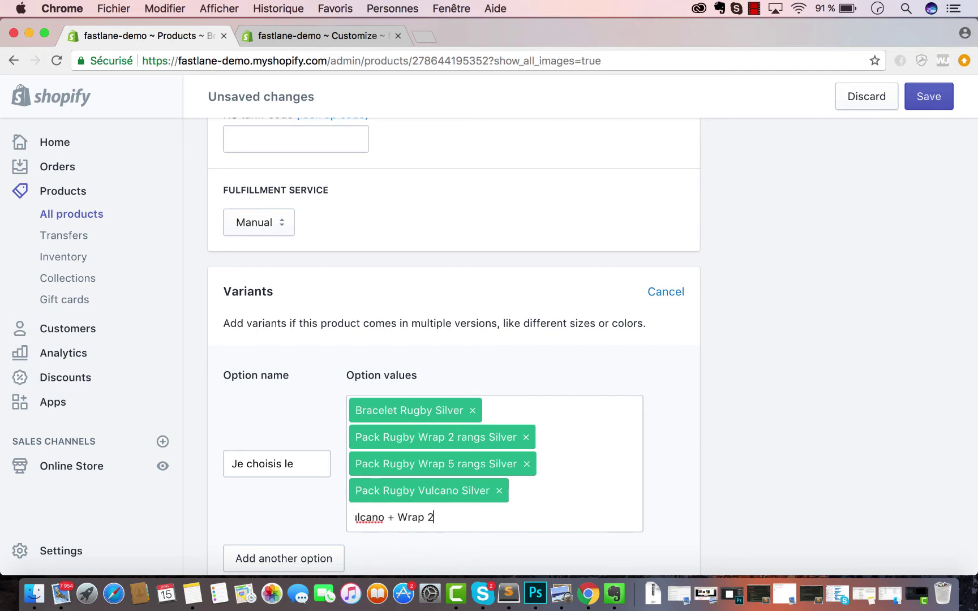
text( rangs Silver)
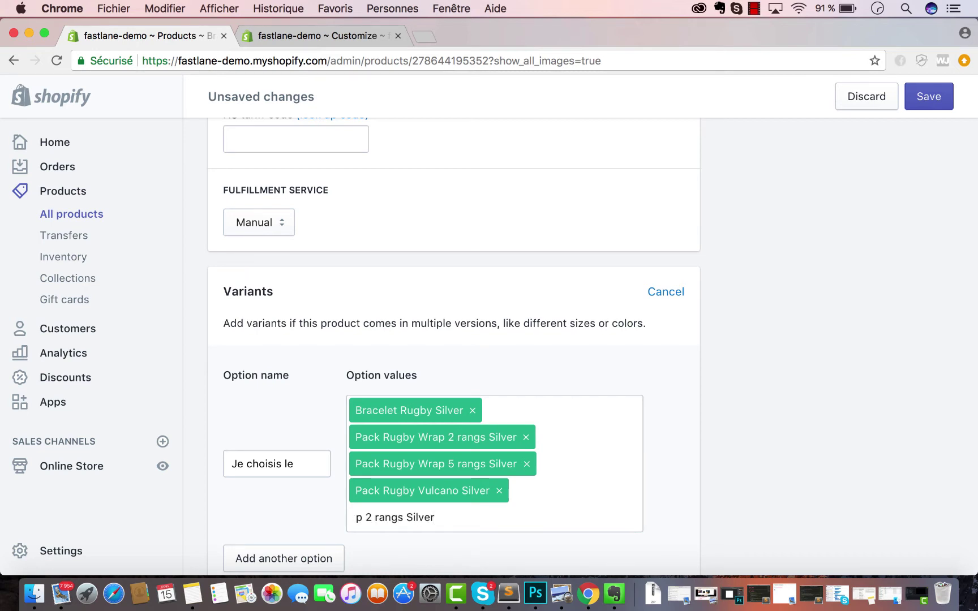
key(Return)
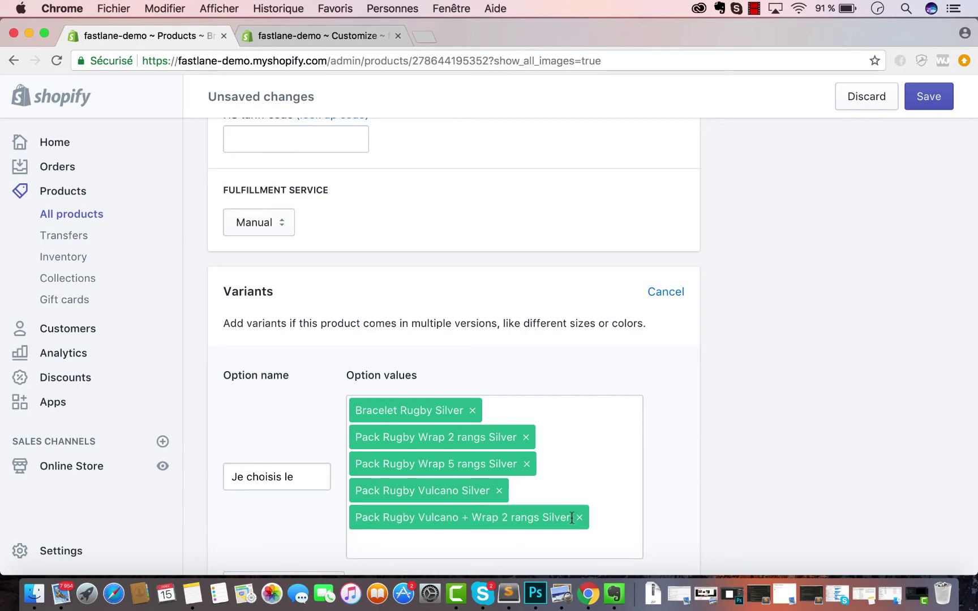
Copy the "Pack Rugby Vulcano + Wrap 2 rangs Silver" text and add it as a new value reading "Pack Rugby Vulcano + Wrap 5 rangs Silver"
drag(572, 517, 355, 516)
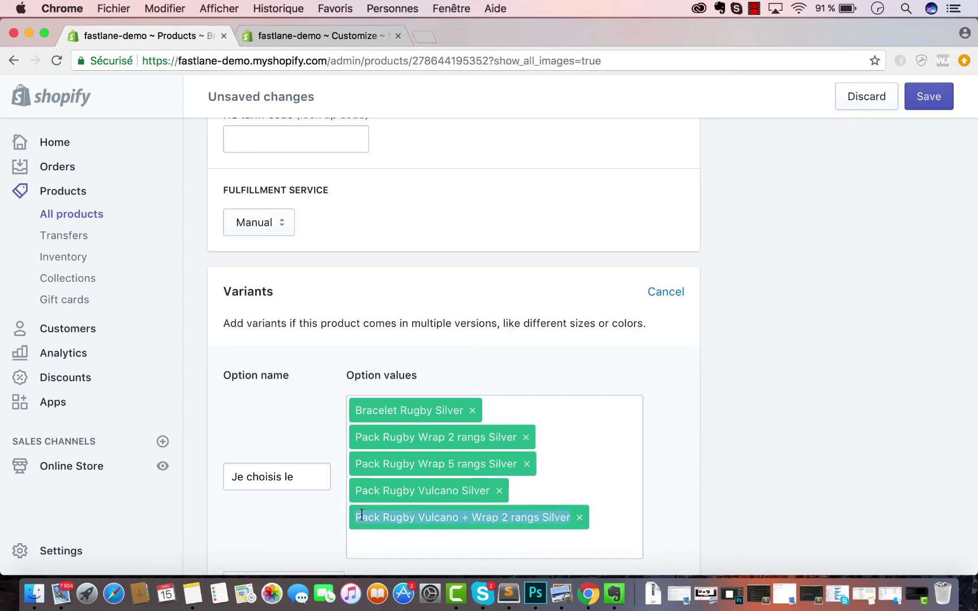
right_click(366, 515)
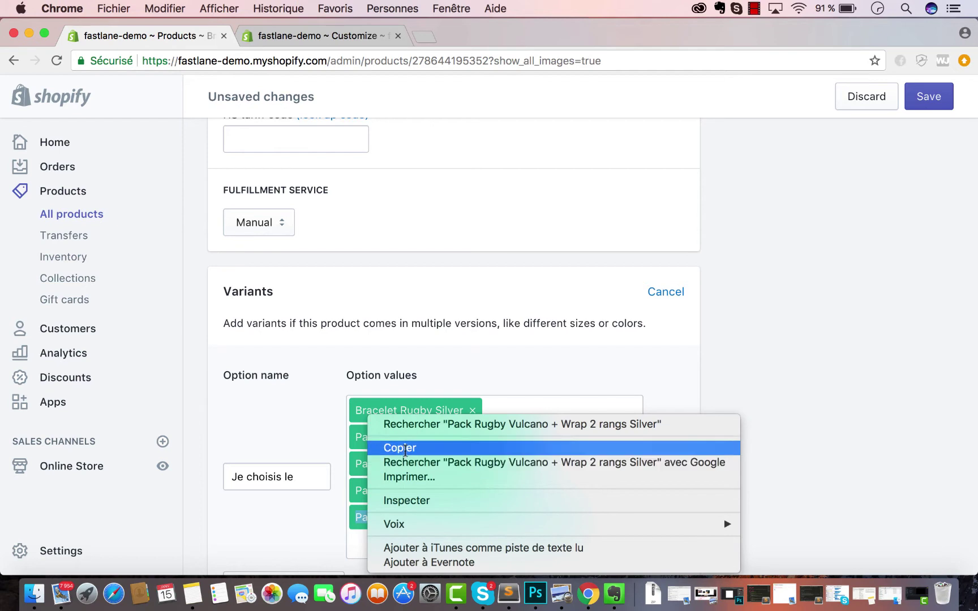
click(391, 448)
click(379, 541)
key(super+v)
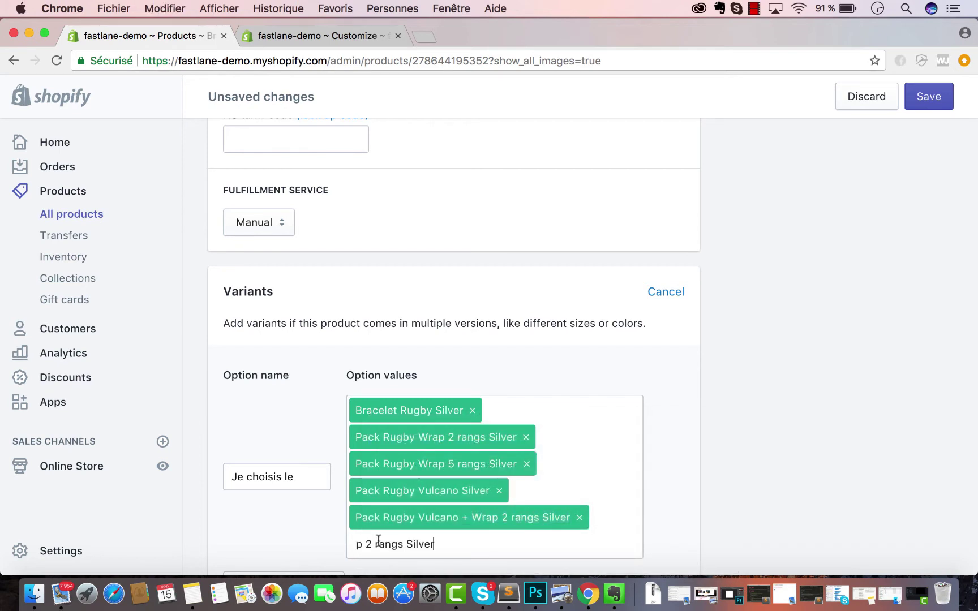
click(367, 544)
click(369, 544)
drag(369, 545, 437, 538)
click(376, 541)
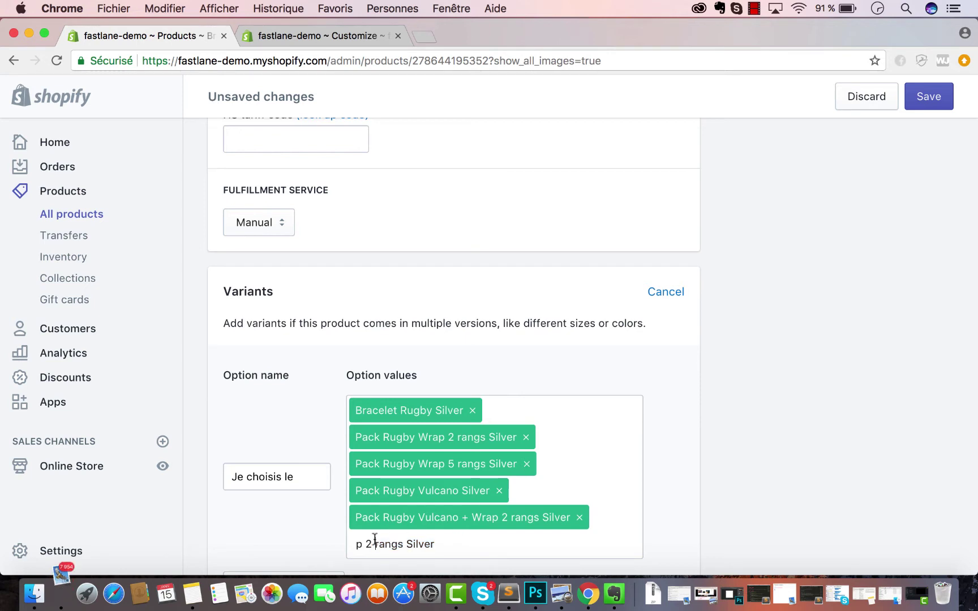
key(BackSpace)
key(BackSpace)
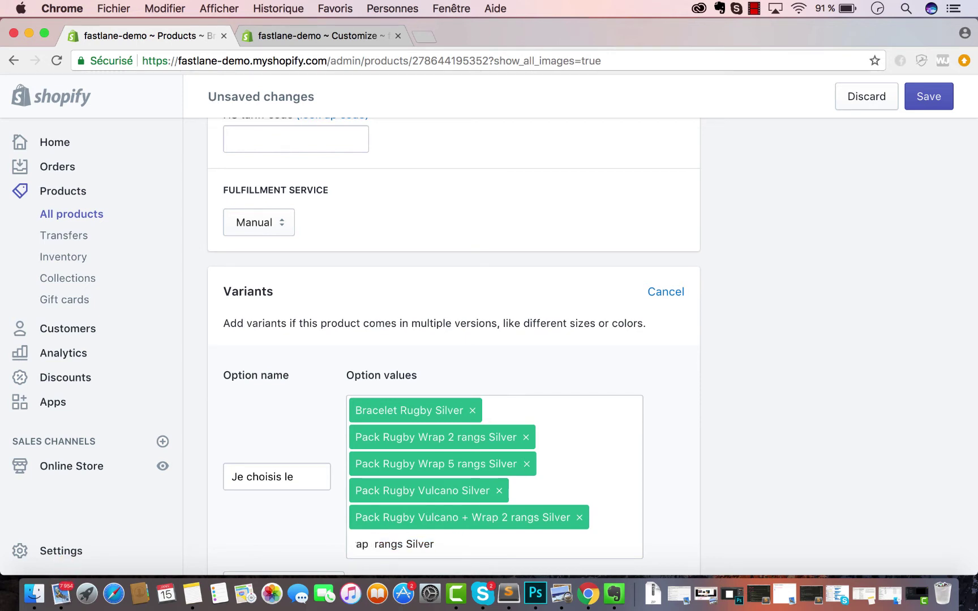
text(5)
key(Return)
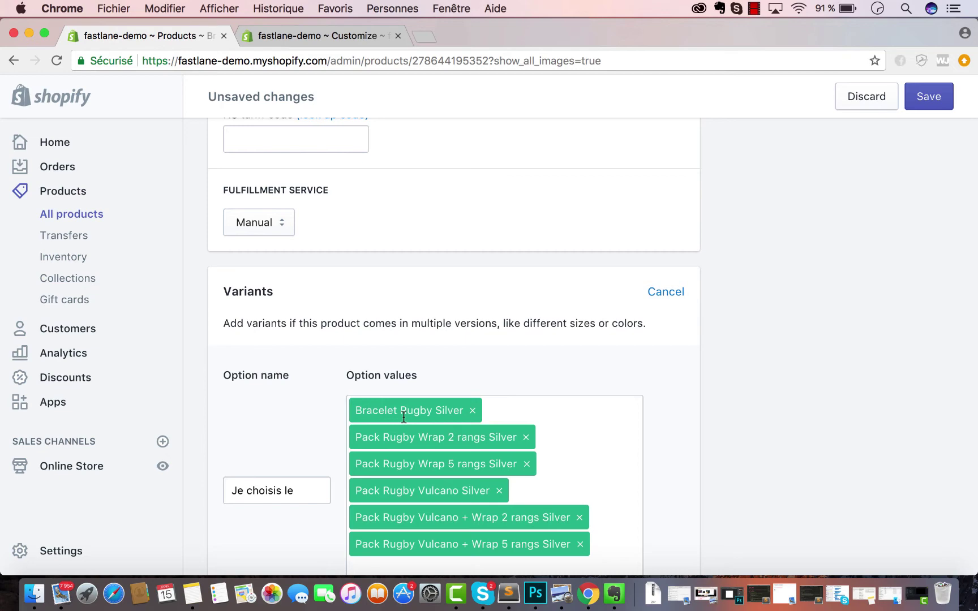
Check the option values against the product images, review the variants to be created, and save the product
scroll(686, 364, up, 15)
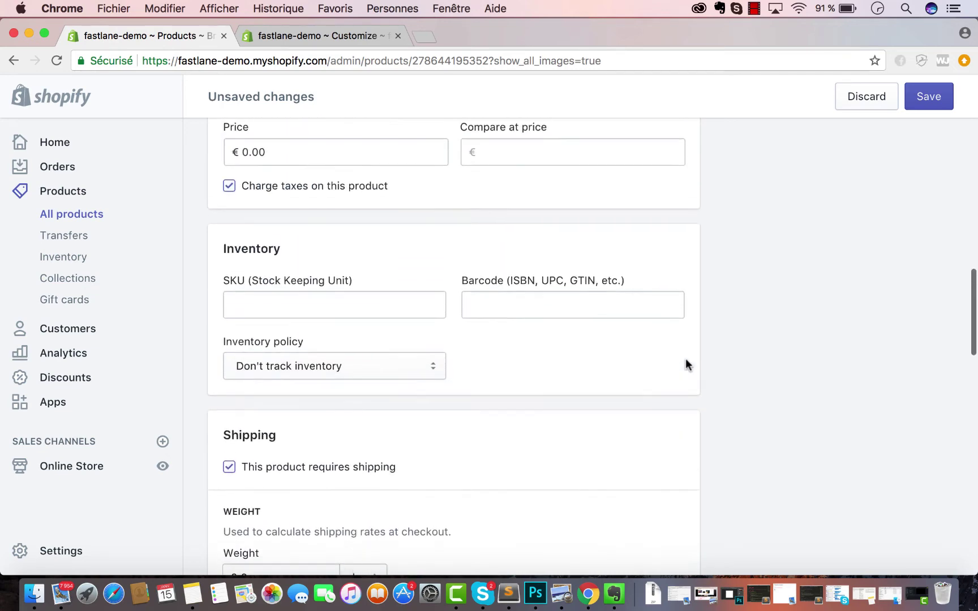
scroll(685, 364, up, 2)
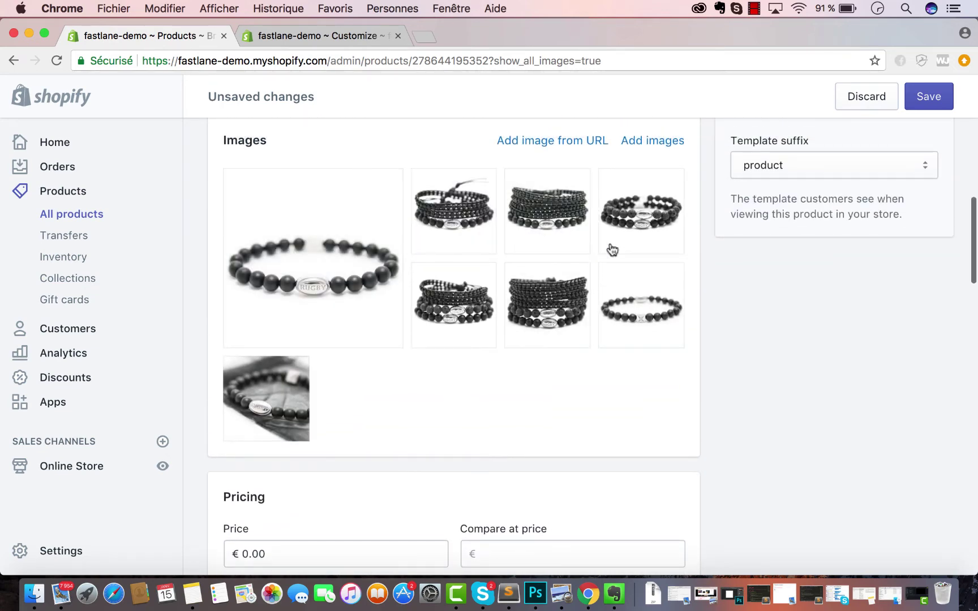
scroll(792, 445, down, 15)
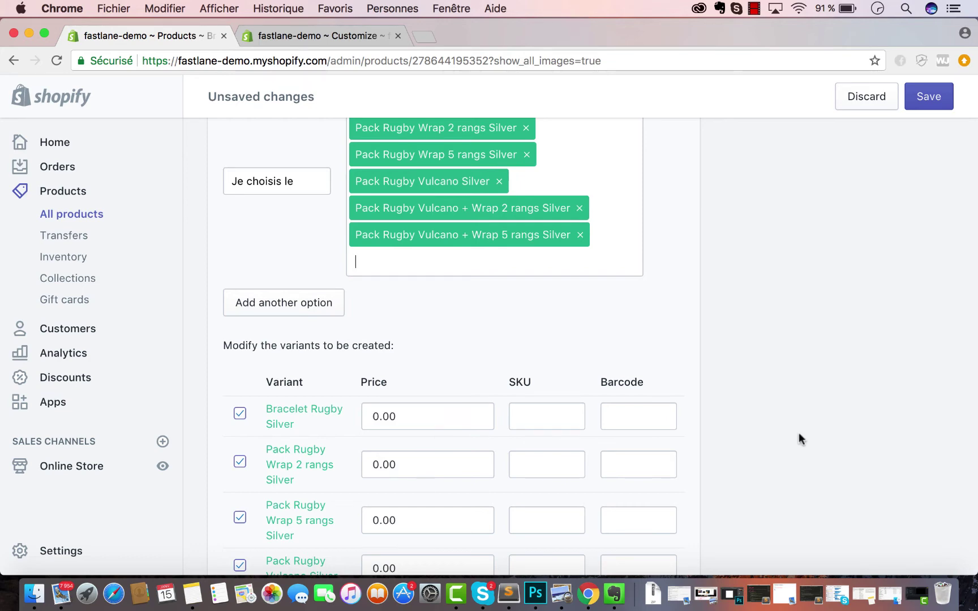
scroll(799, 436, down, 6)
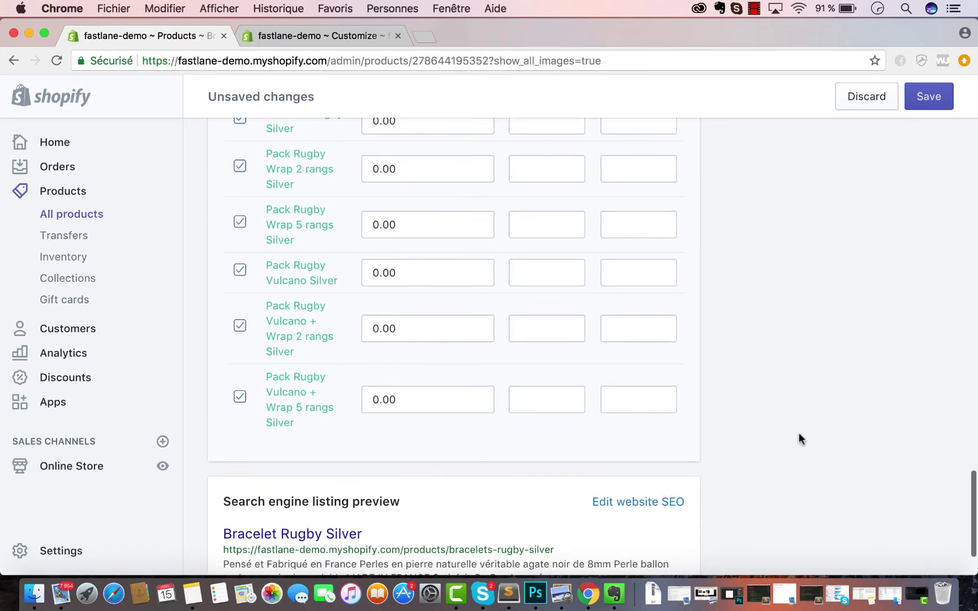
scroll(799, 439, up, 2)
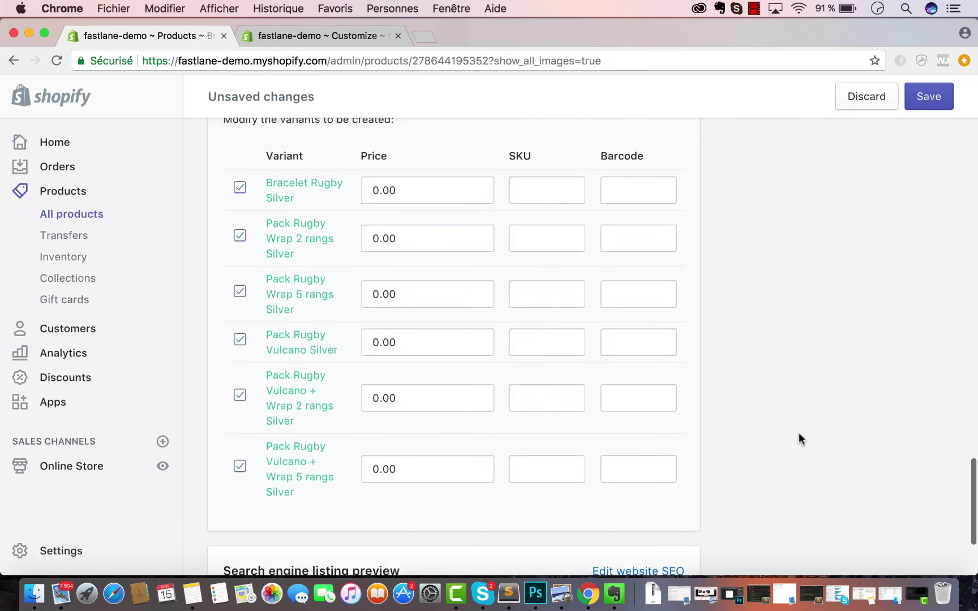
click(924, 95)
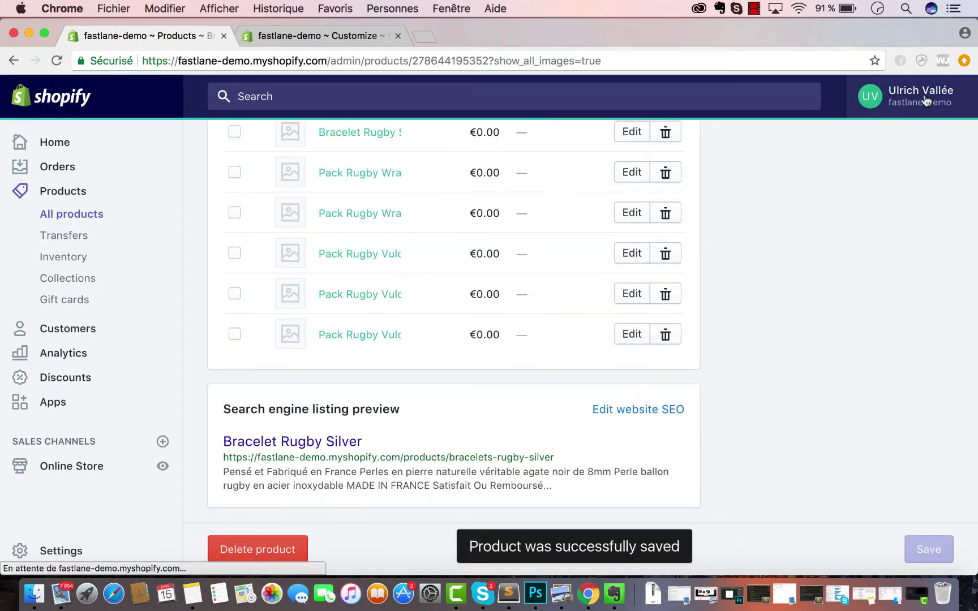
Assign the single RUGBY bracelet photo as the image of the Bracelet Rugby Silver variant and save it
scroll(394, 224, up, 3)
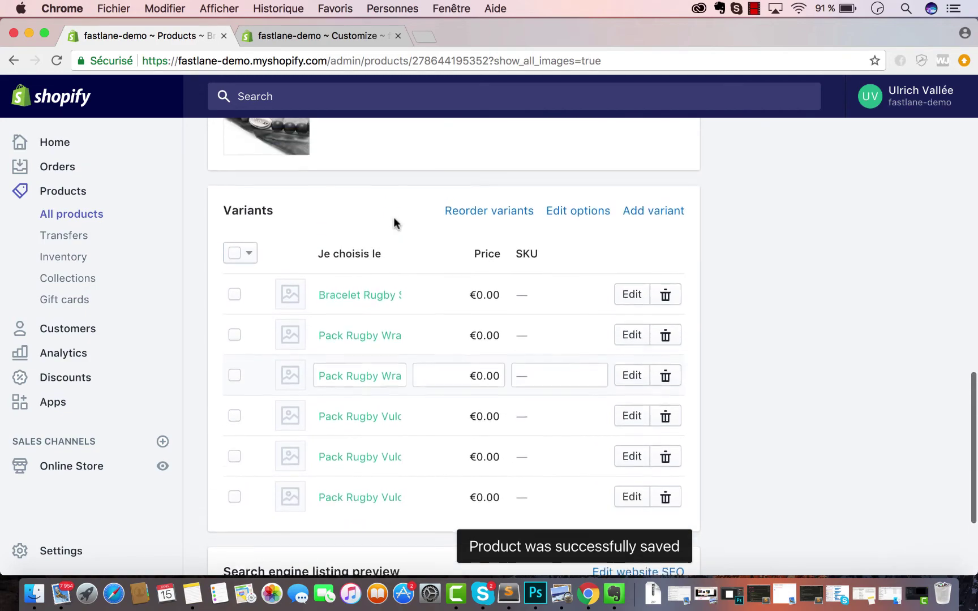
scroll(394, 224, up, 10)
scroll(395, 224, down, 6)
scroll(394, 224, down, 3)
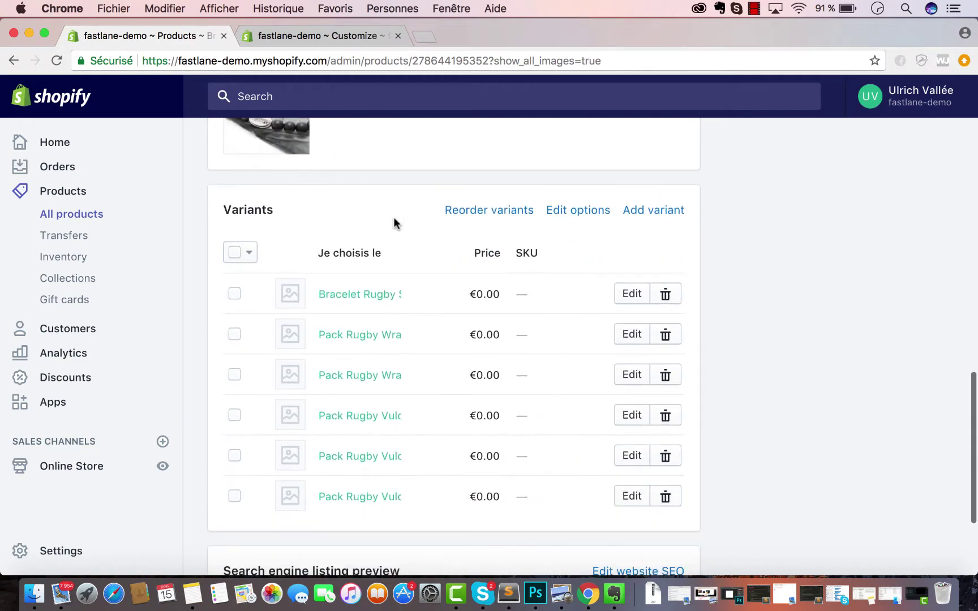
click(293, 301)
click(309, 219)
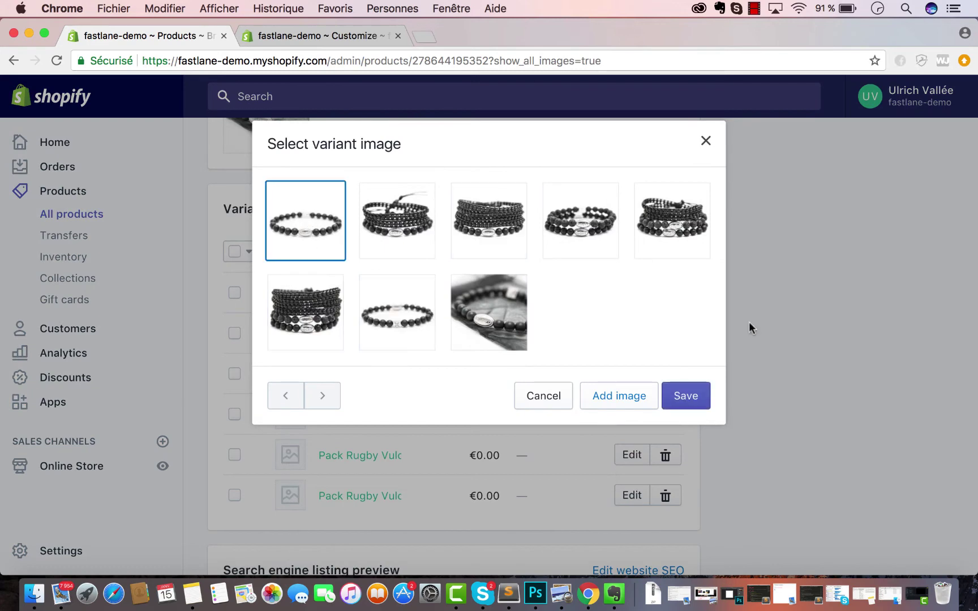
click(674, 401)
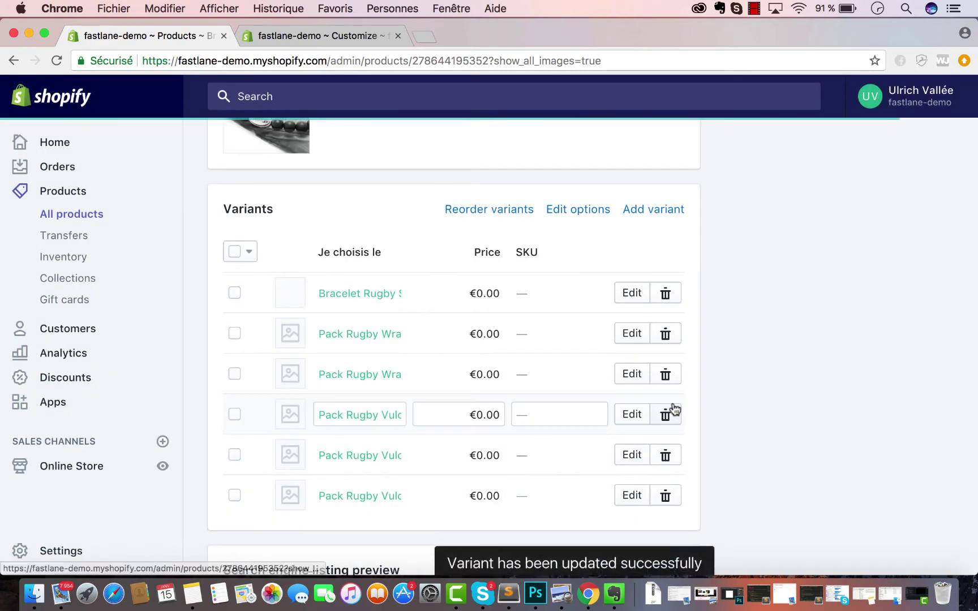
Assign the matching photos to the Pack Rugby Wrap 2 rangs Silver and Pack Rugby Wrap 5 rangs Silver variants, saving each
click(288, 333)
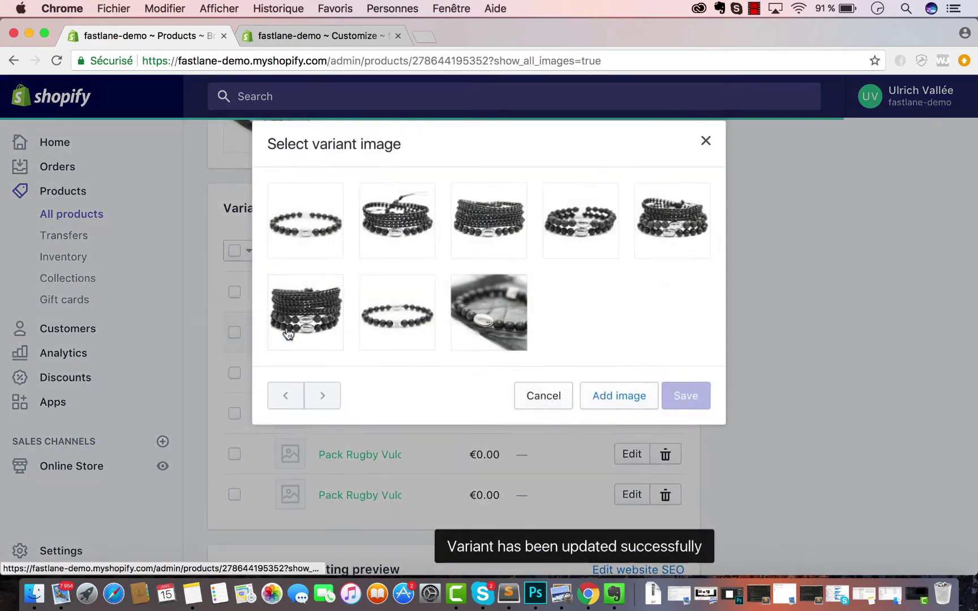
click(389, 205)
click(687, 394)
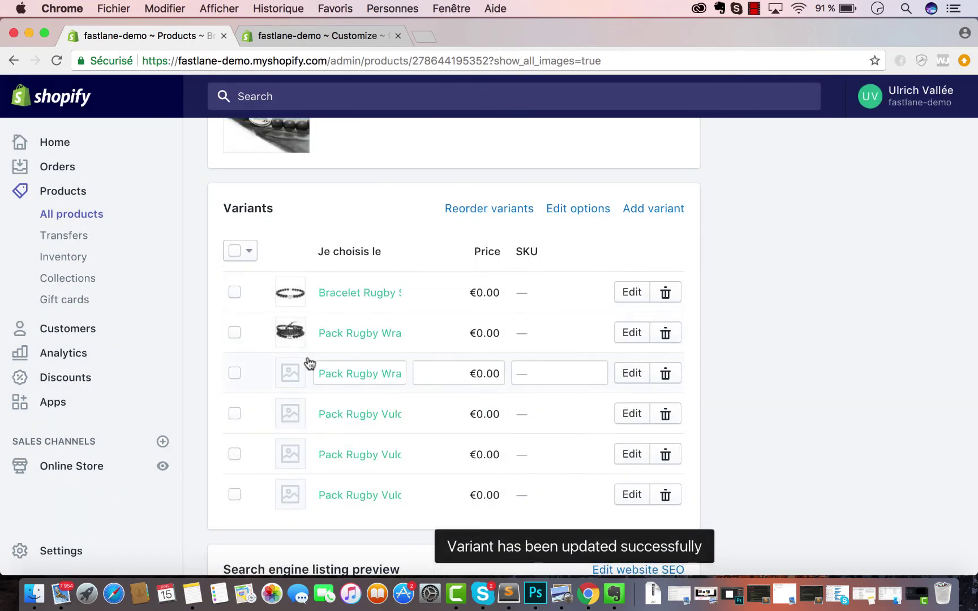
click(291, 373)
click(489, 221)
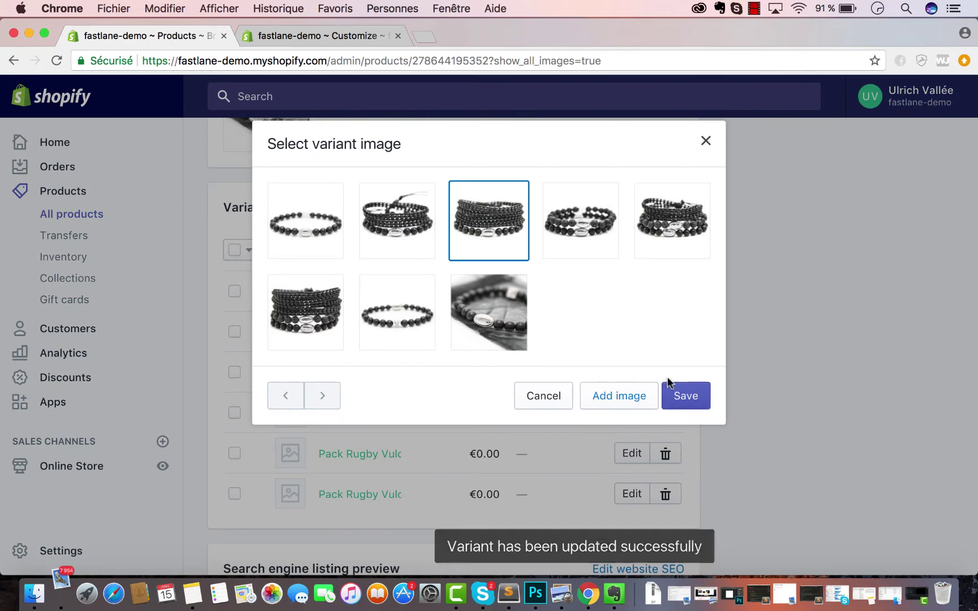
click(682, 395)
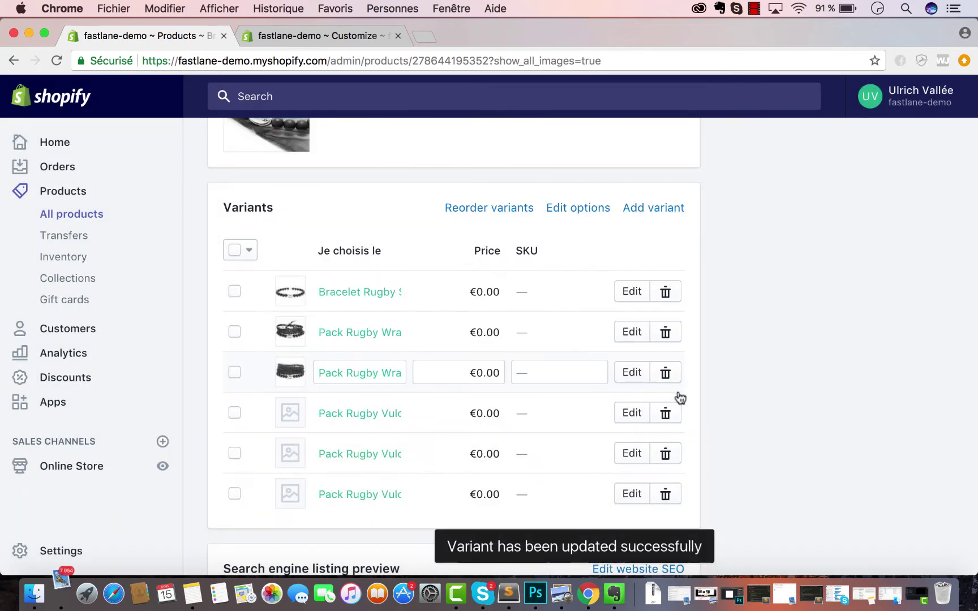
Assign the double-bracelet photo to Pack Rugby Vulcano Silver and the double-bracelet-with-short-wrap photo to Pack Rugby Vulcano + Wrap 2 rangs Silver, saving each
click(291, 412)
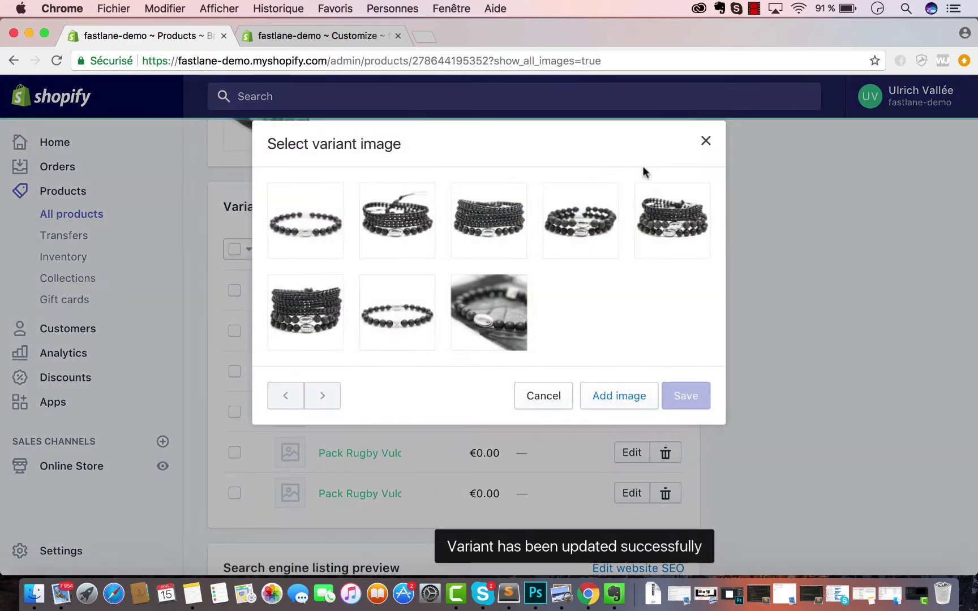
click(597, 218)
click(696, 396)
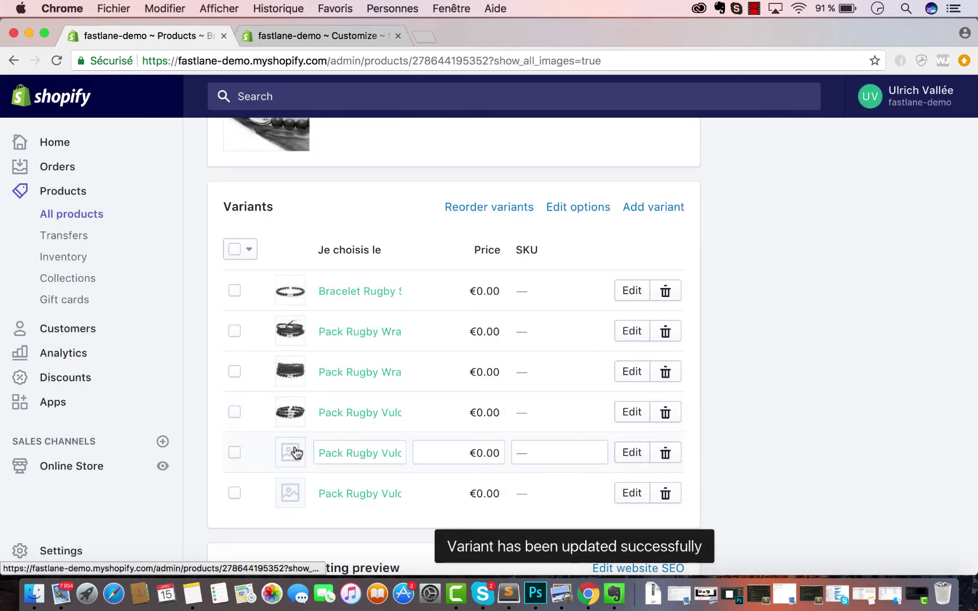
click(295, 451)
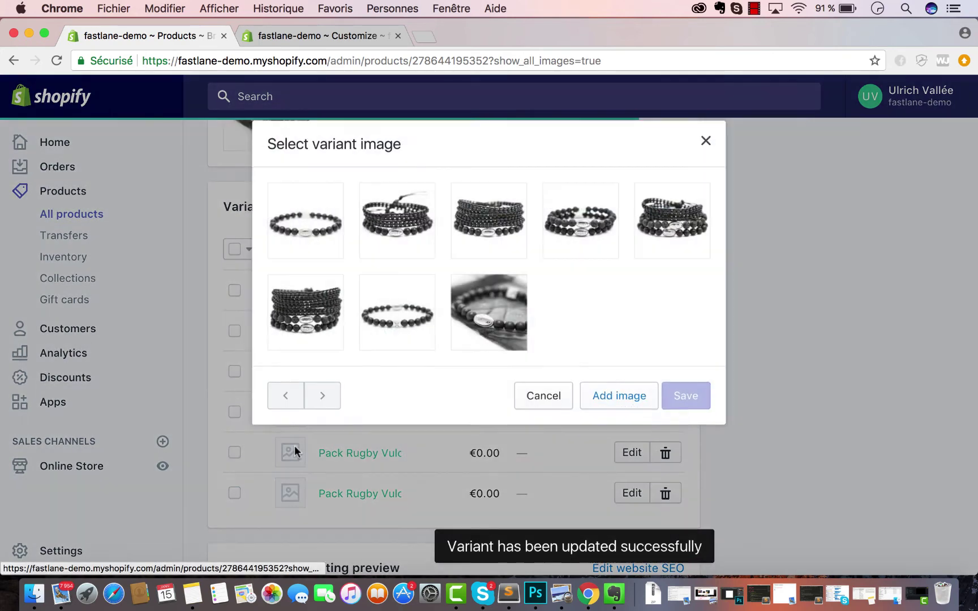
click(675, 210)
click(683, 396)
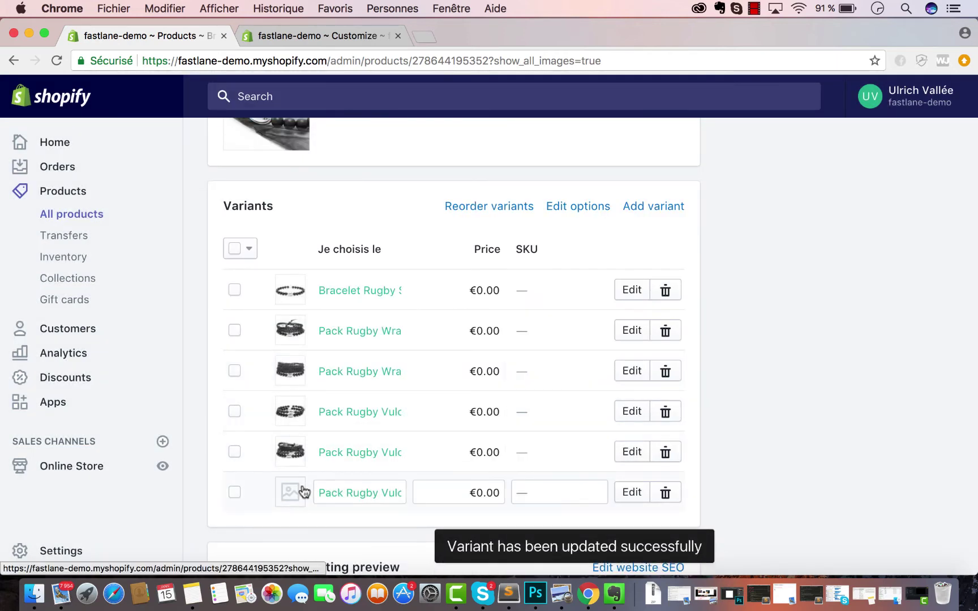
Assign the tallest bracelet stack photo to the Pack Rugby Vulcano + Wrap 5 rangs Silver variant and save it
click(304, 492)
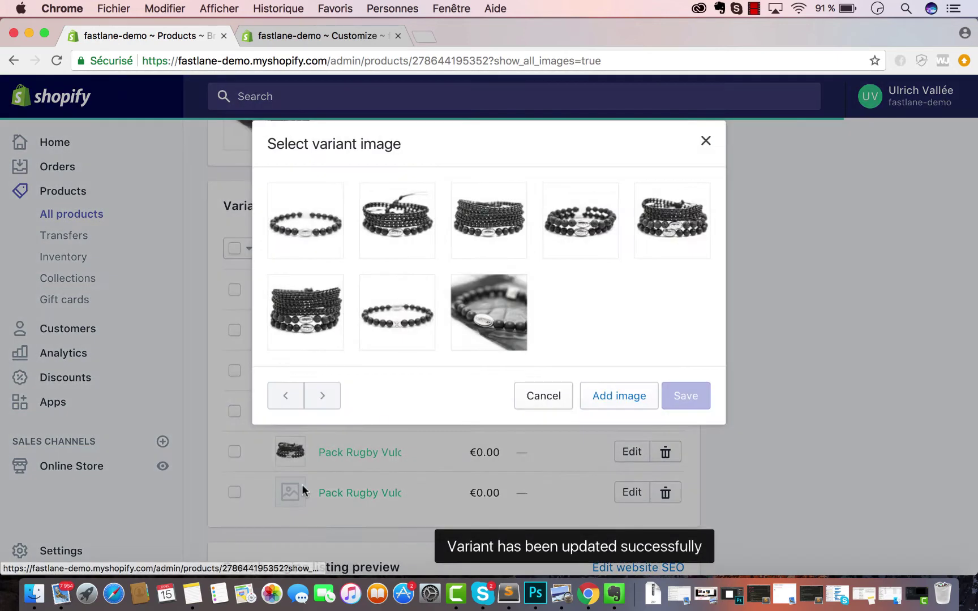
click(327, 315)
click(690, 406)
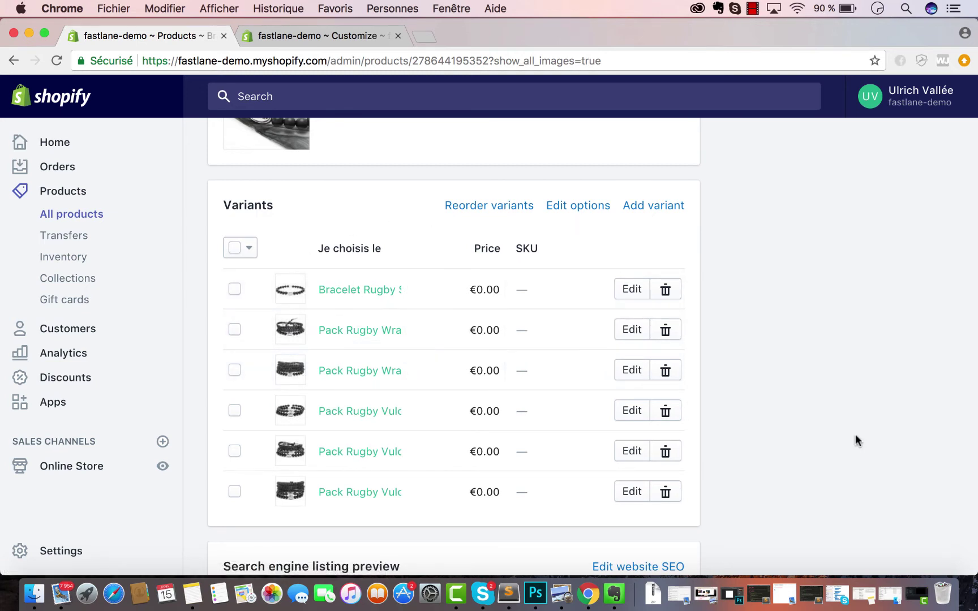
Set the Bracelet Rugby Silver variant's price to €38 and its compare at price to €54, and save the variant
scroll(869, 221, up, 5)
scroll(869, 221, down, 3)
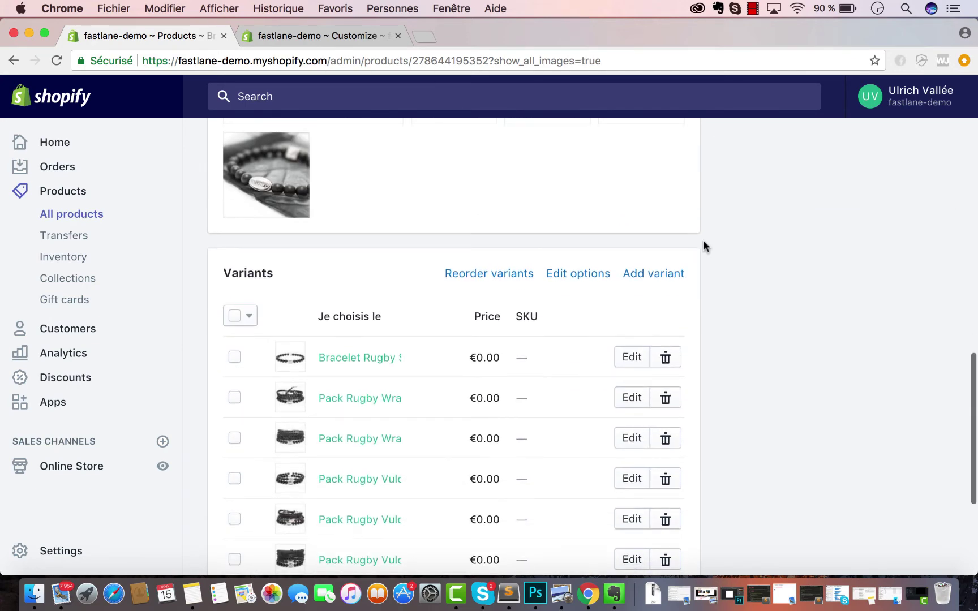
click(631, 359)
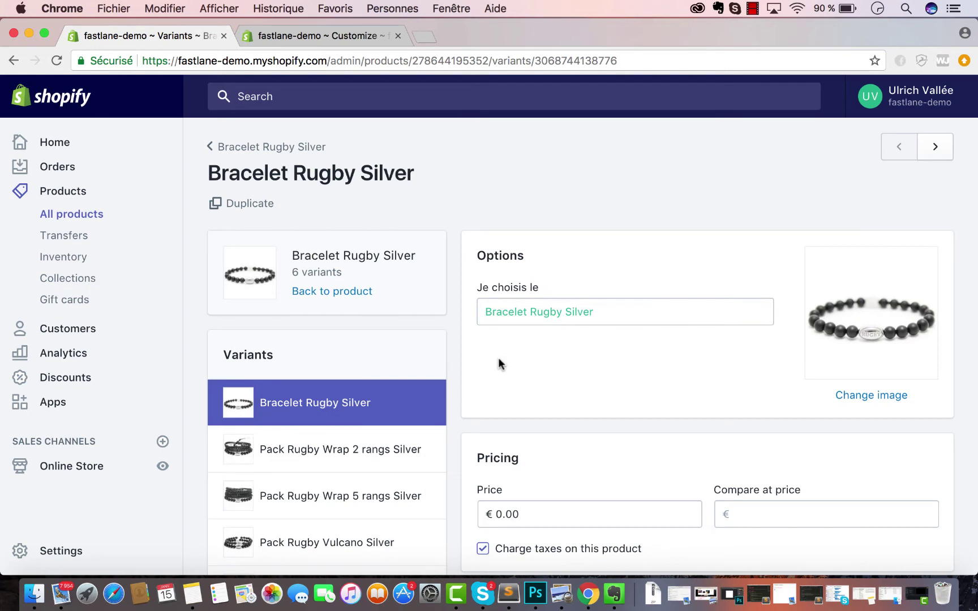
scroll(580, 439, down, 1)
click(530, 477)
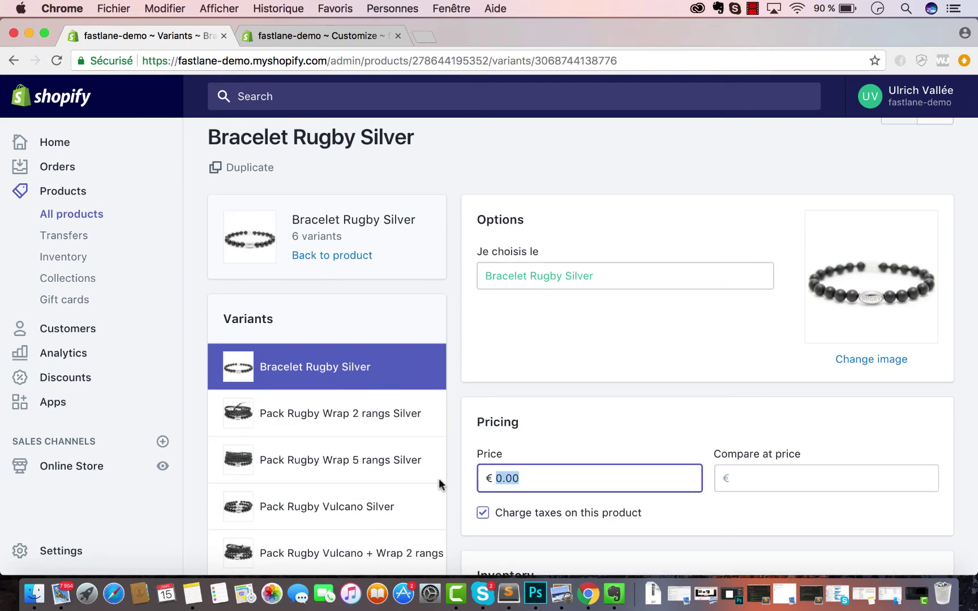
text(38)
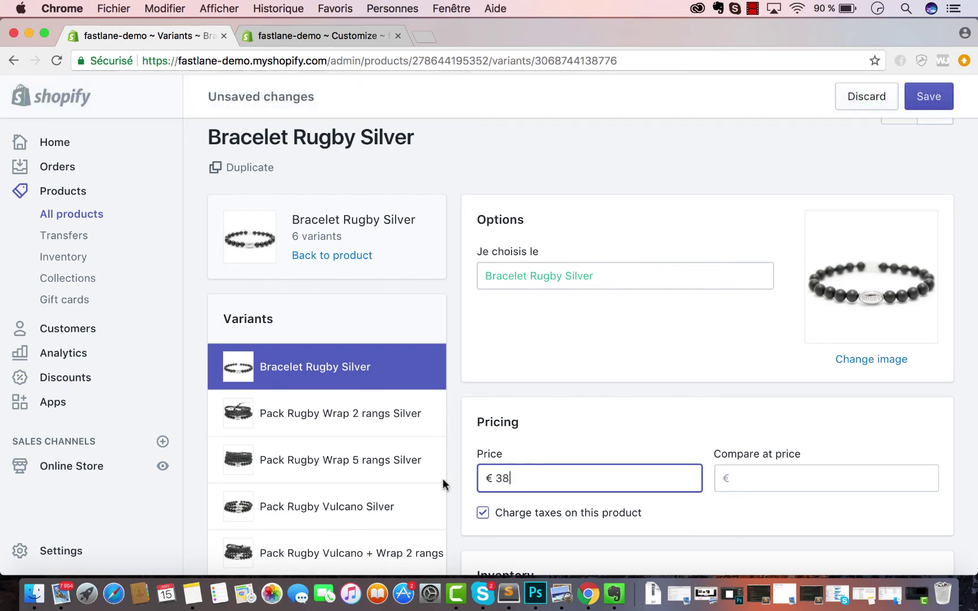
click(761, 474)
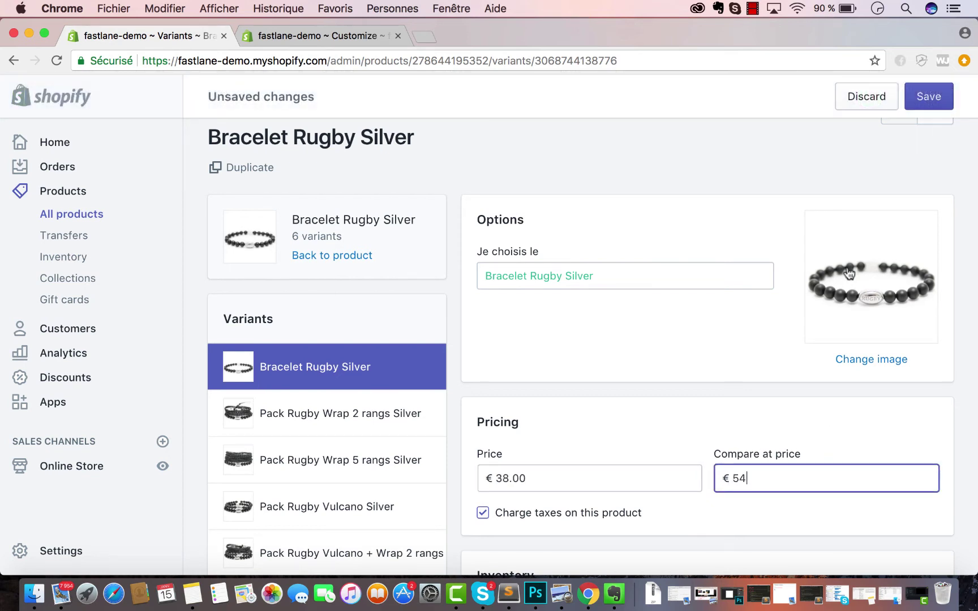
click(934, 97)
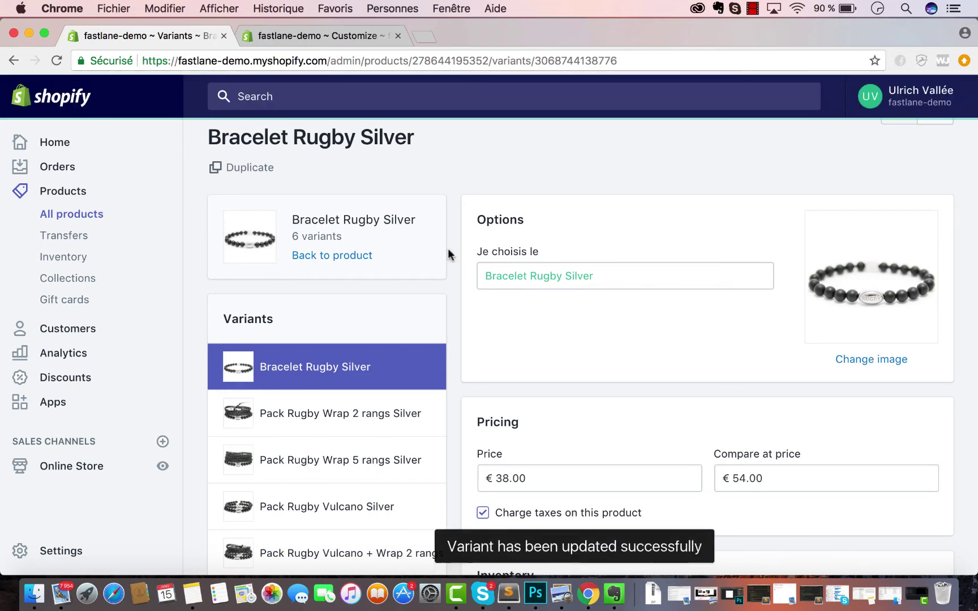
click(327, 408)
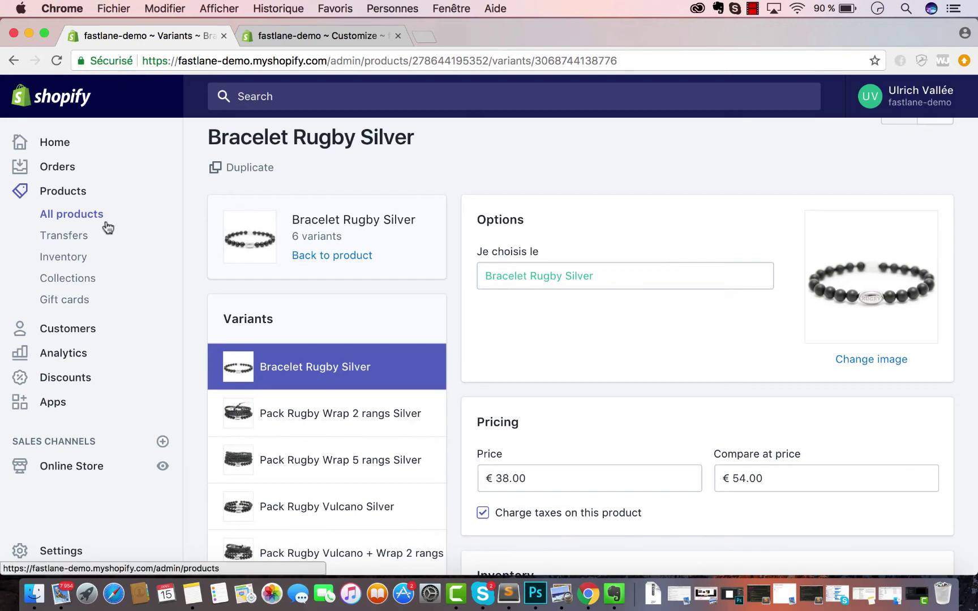
Return to the Bracelet Rugby Silver product and view its storefront page with the Shopify admin bar hidden
scroll(320, 172, up, 2)
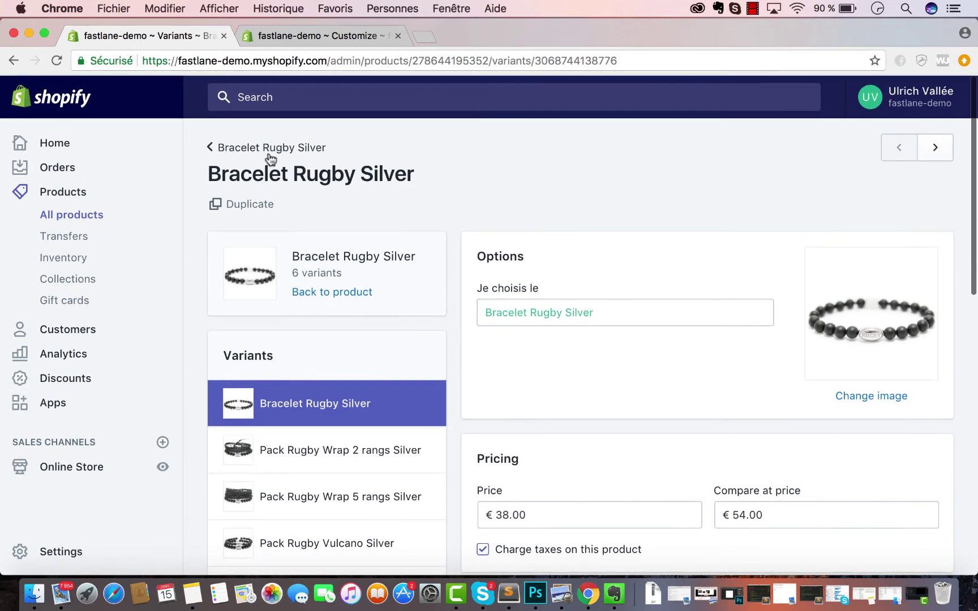
click(276, 148)
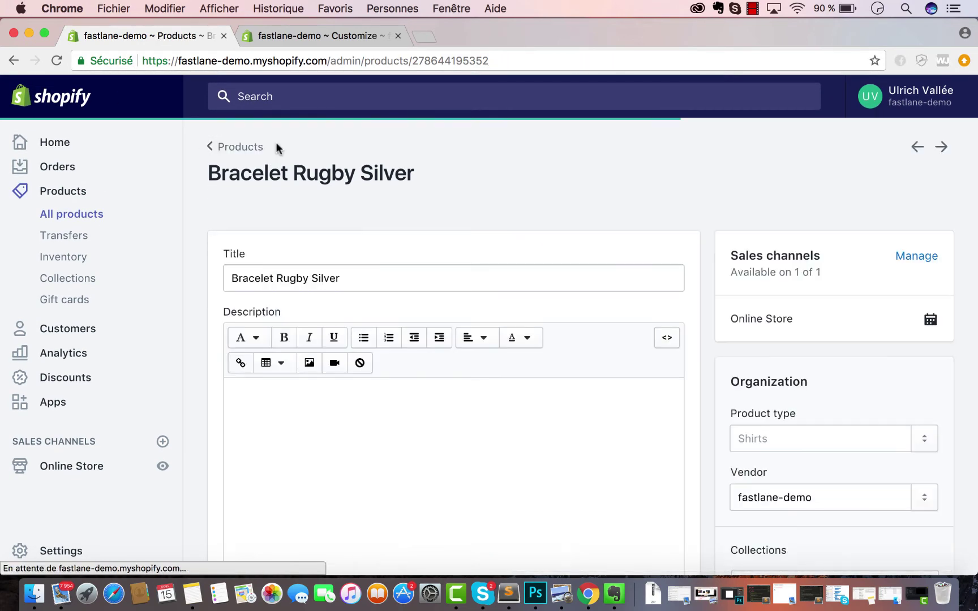
click(315, 204)
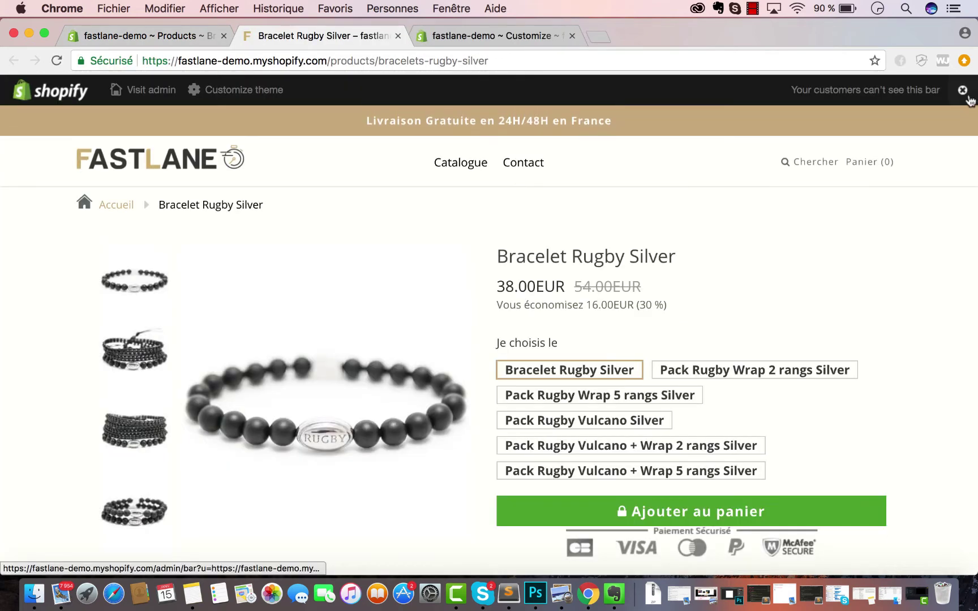
click(962, 90)
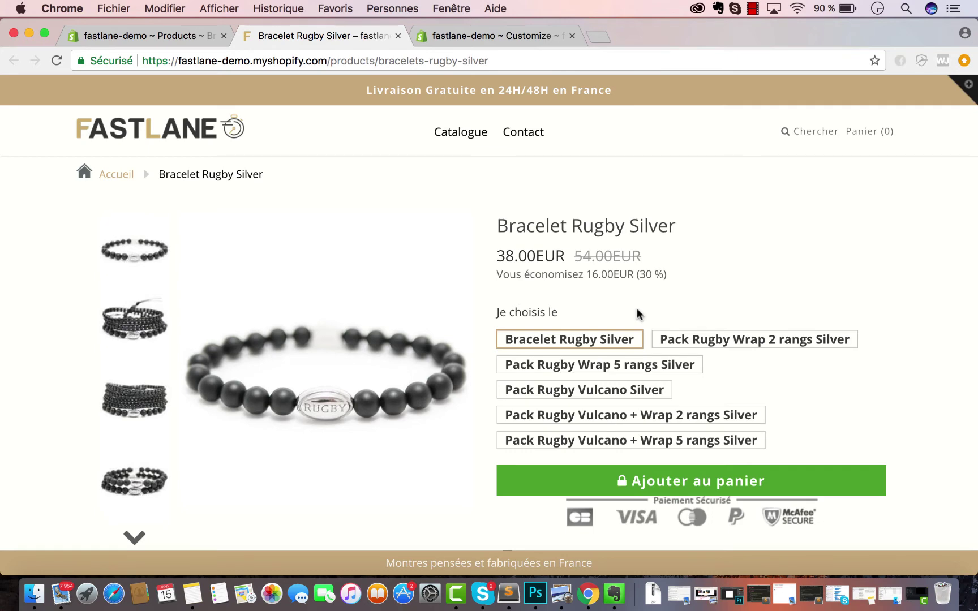
Change the product's theme template in the Shopify admin to product.radio.prices and save the product
click(199, 35)
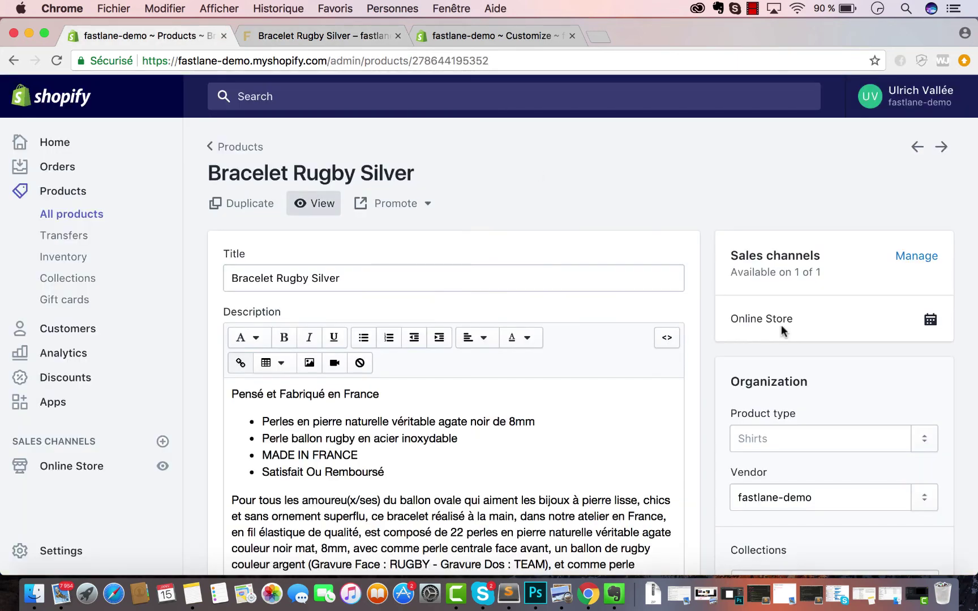
scroll(781, 325, down, 5)
scroll(781, 327, down, 3)
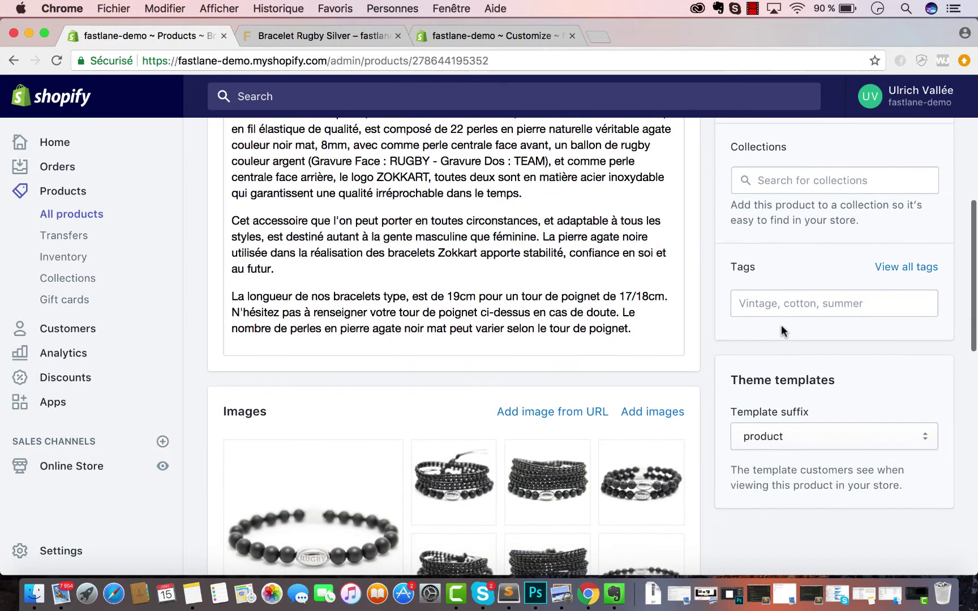
click(768, 431)
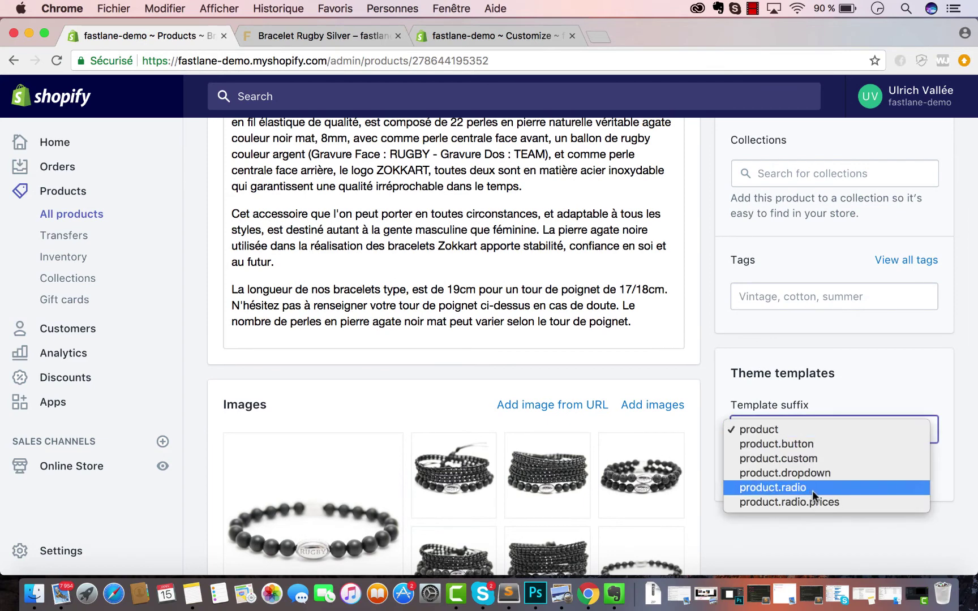
key(Escape)
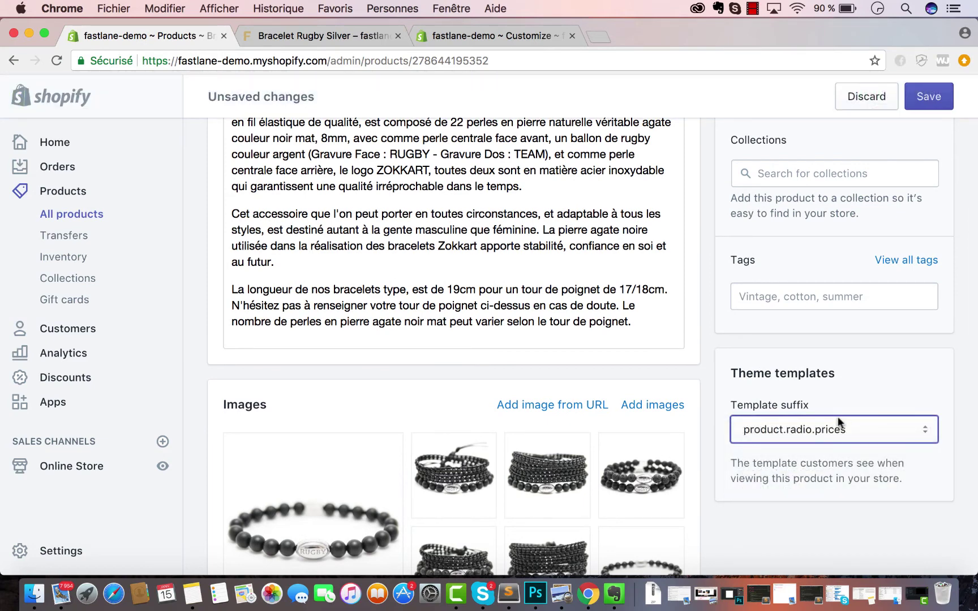
click(932, 99)
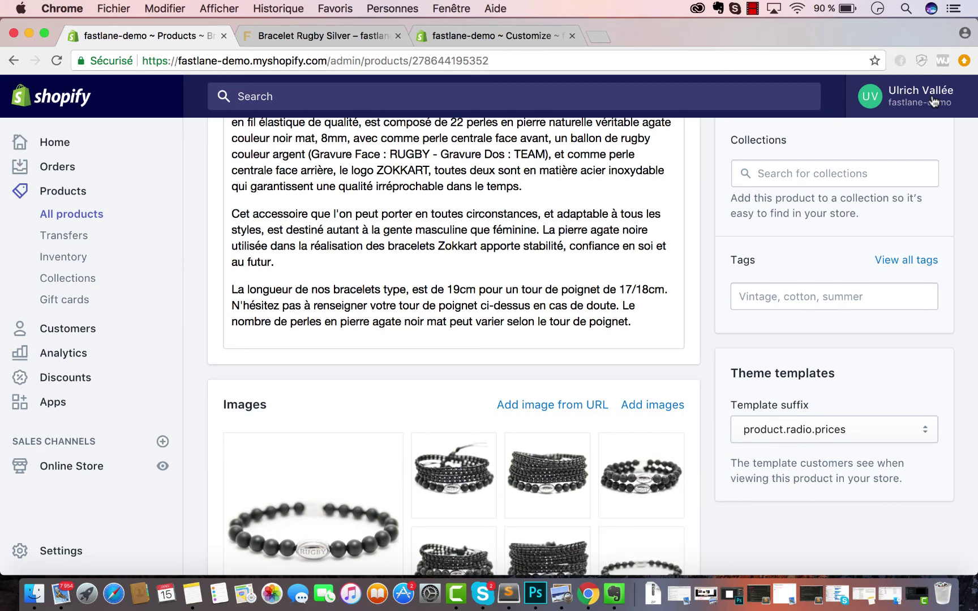
Reload the storefront product page and check how the variant choices and image thumbnails respond to different selections
click(294, 37)
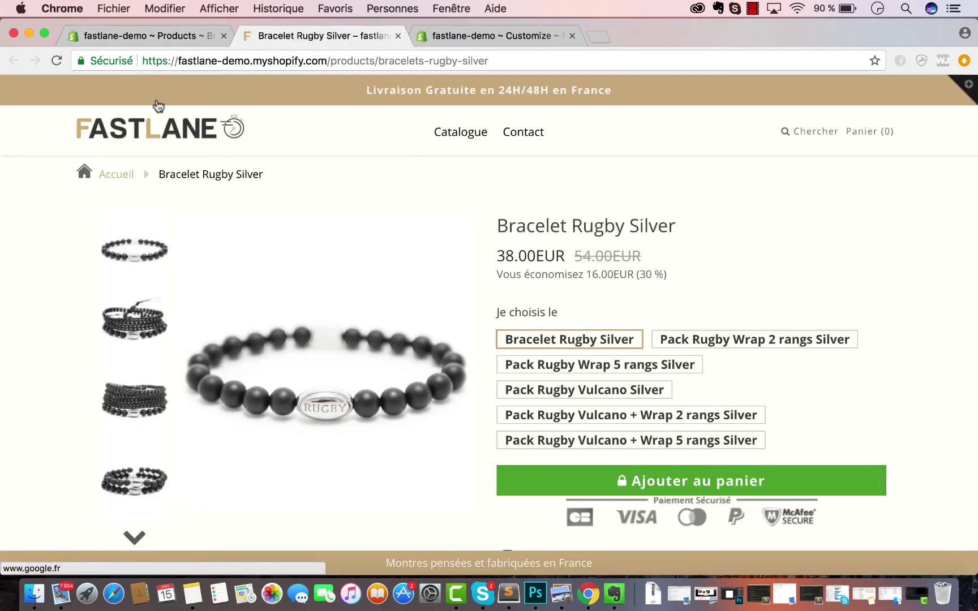
click(56, 60)
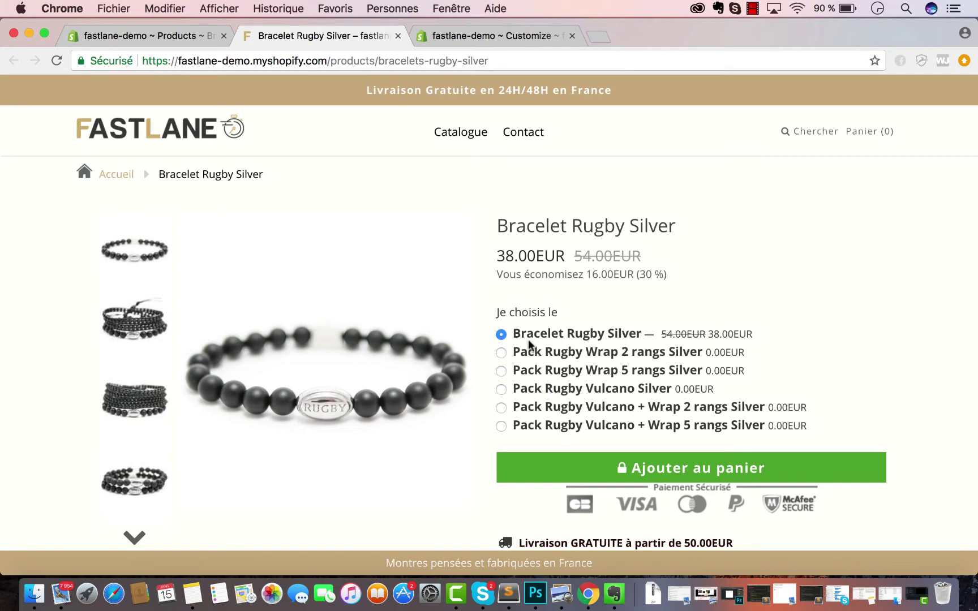
click(167, 321)
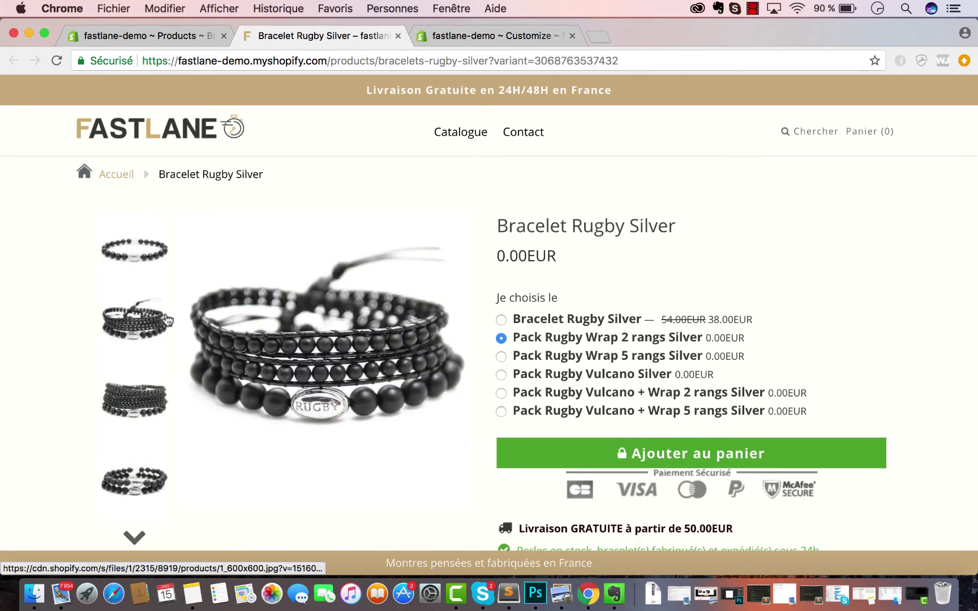
click(502, 374)
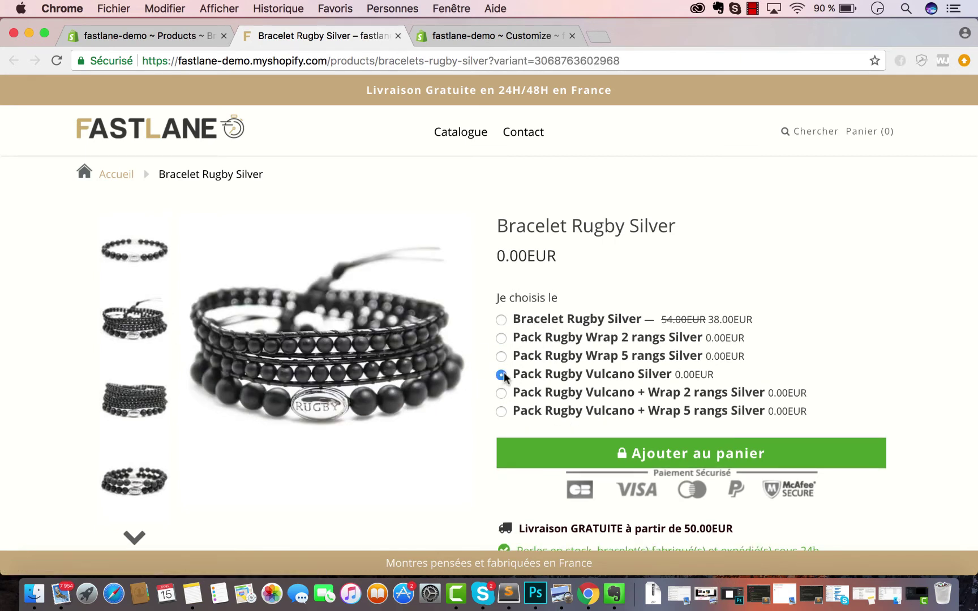
click(142, 258)
In the Shopify admin, set the Pack Rugby Wrap 2 rangs Silver variant's price to €65.90 and compare at price to €91, and save
click(138, 28)
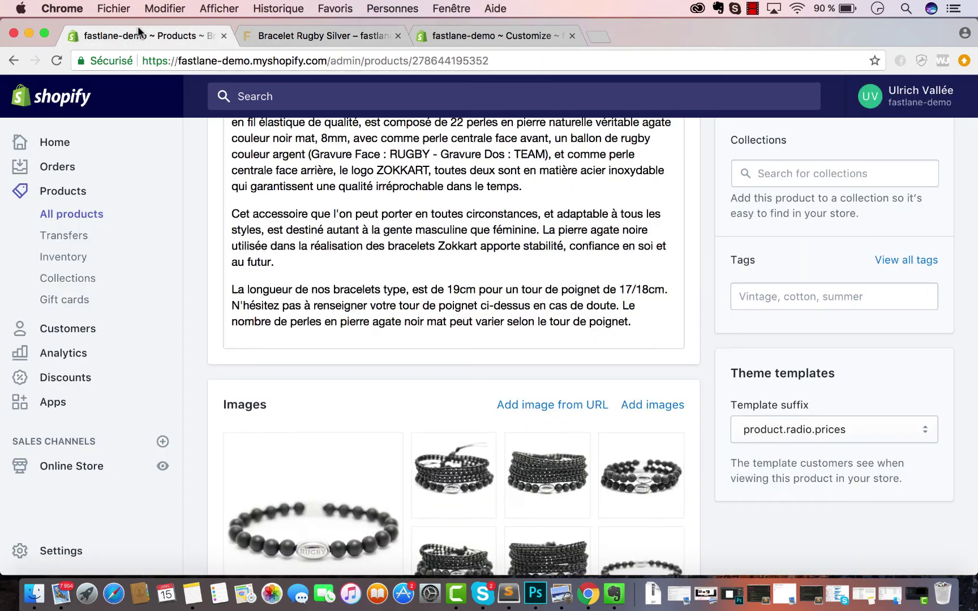
scroll(591, 354, down, 10)
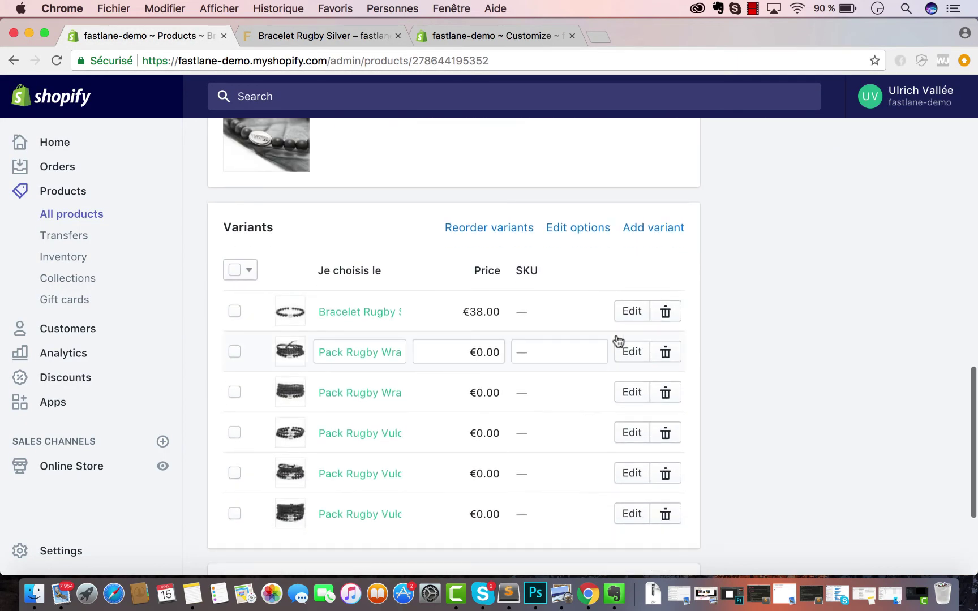
click(630, 351)
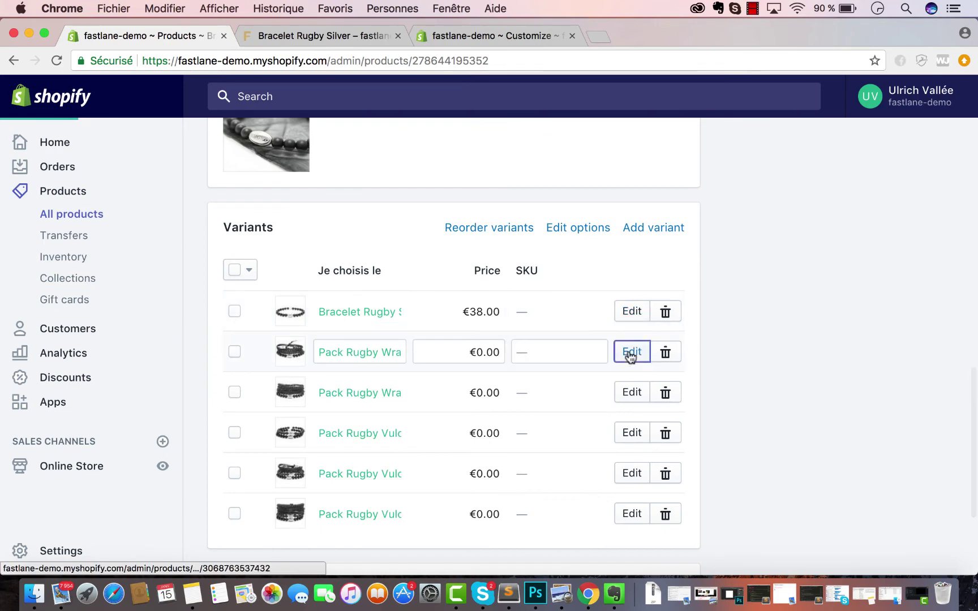
scroll(630, 357, down, 2)
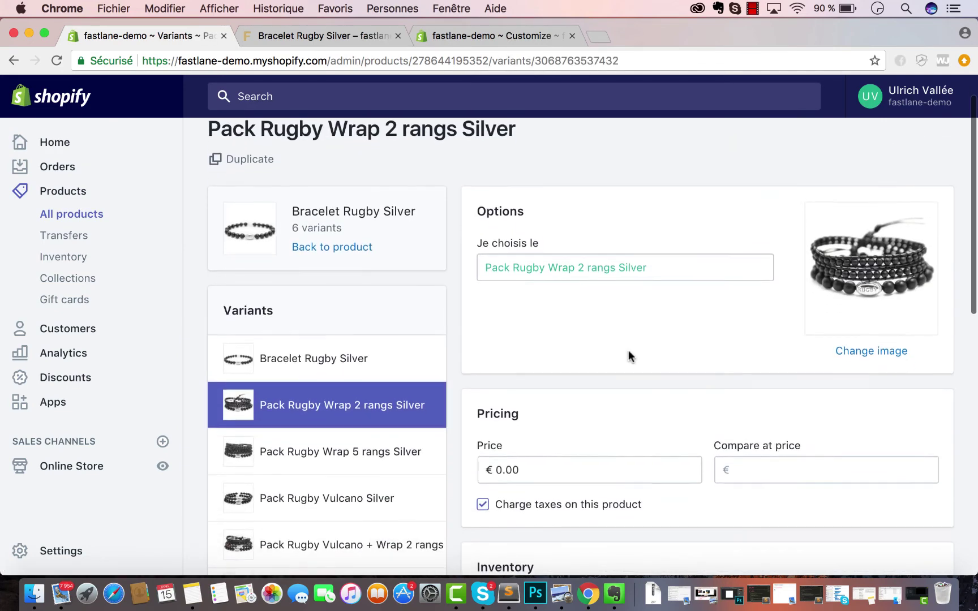
click(555, 465)
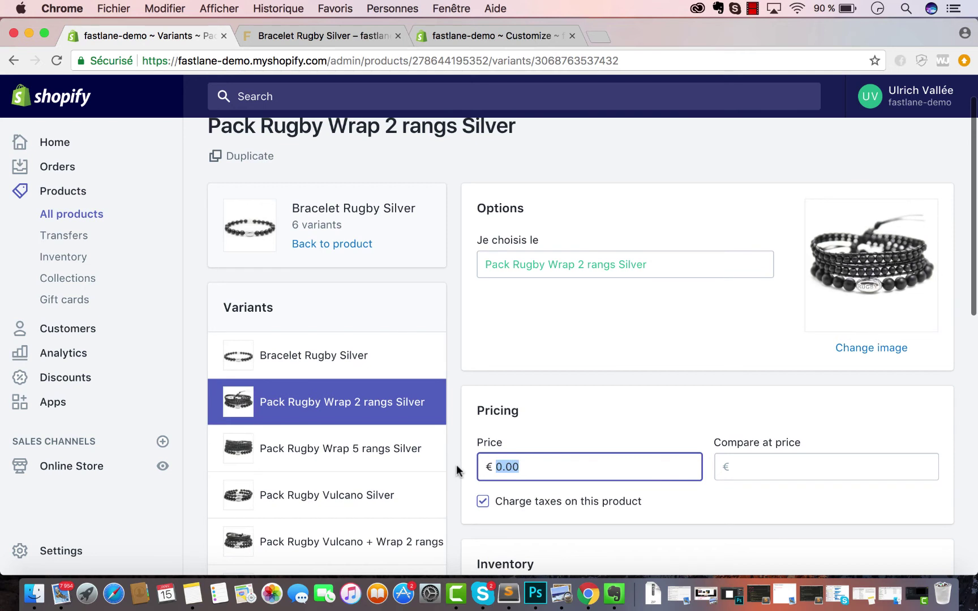
text(65)
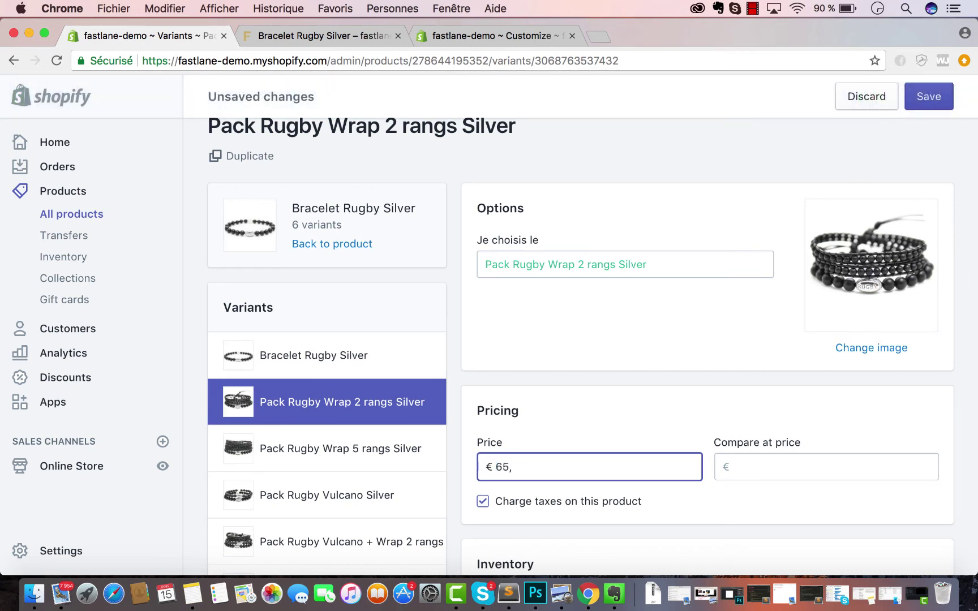
text(,90)
key(Tab)
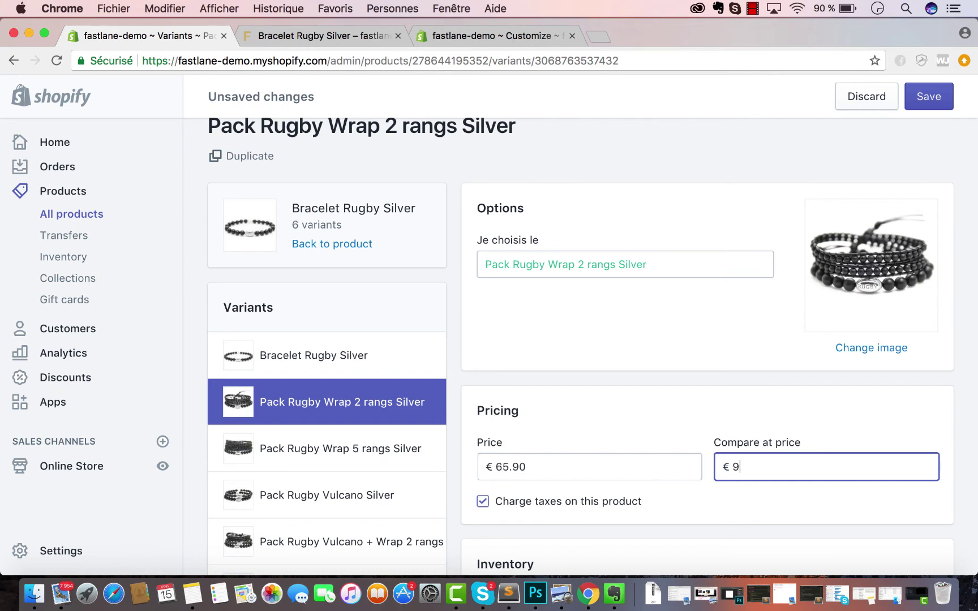
text(91)
click(928, 97)
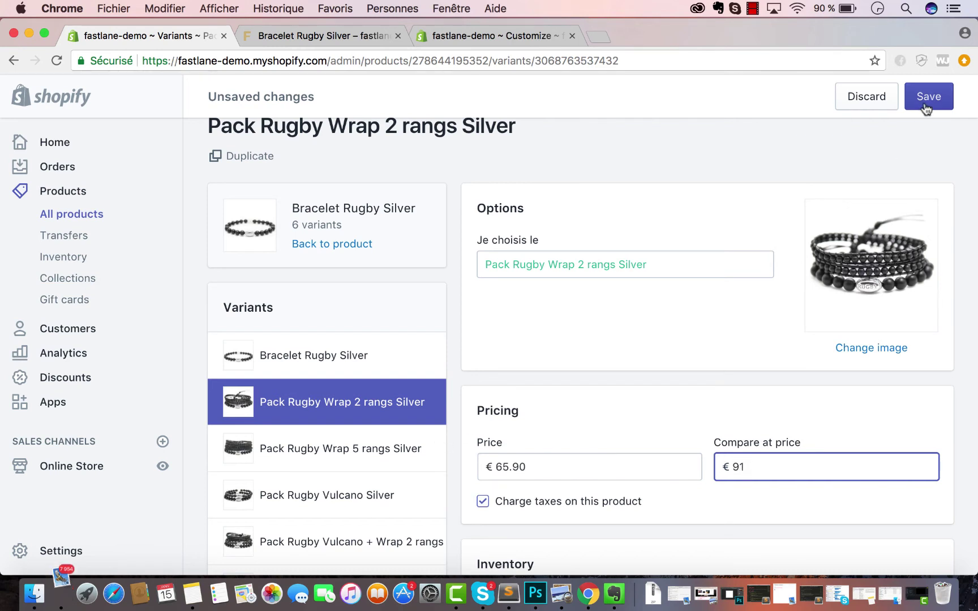
Set the Pack Rugby Wrap 5 rangs Silver variant's price to €79 and its compare at price to €113, and save the variant
click(280, 462)
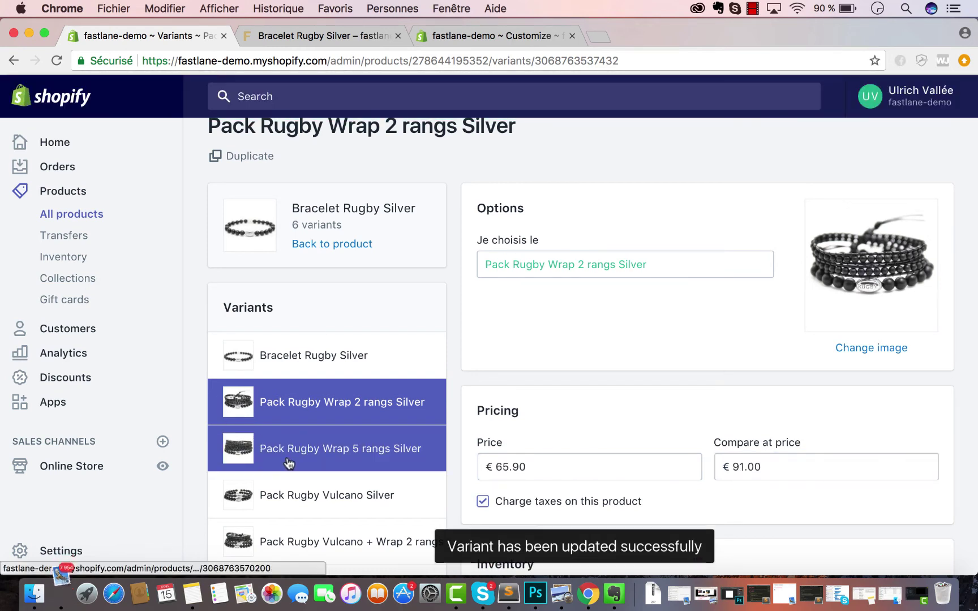
click(286, 463)
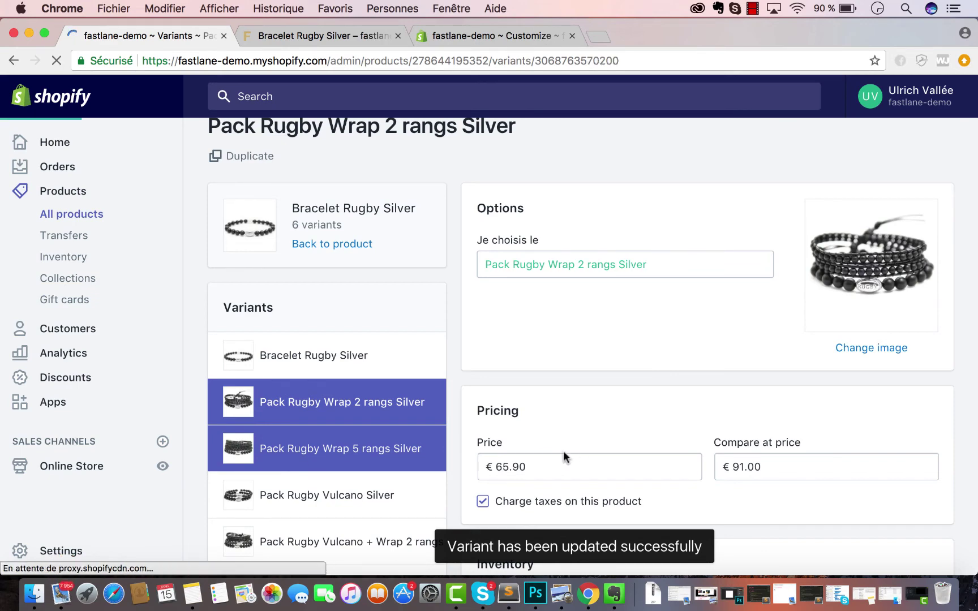
click(539, 513)
drag(540, 513, 478, 515)
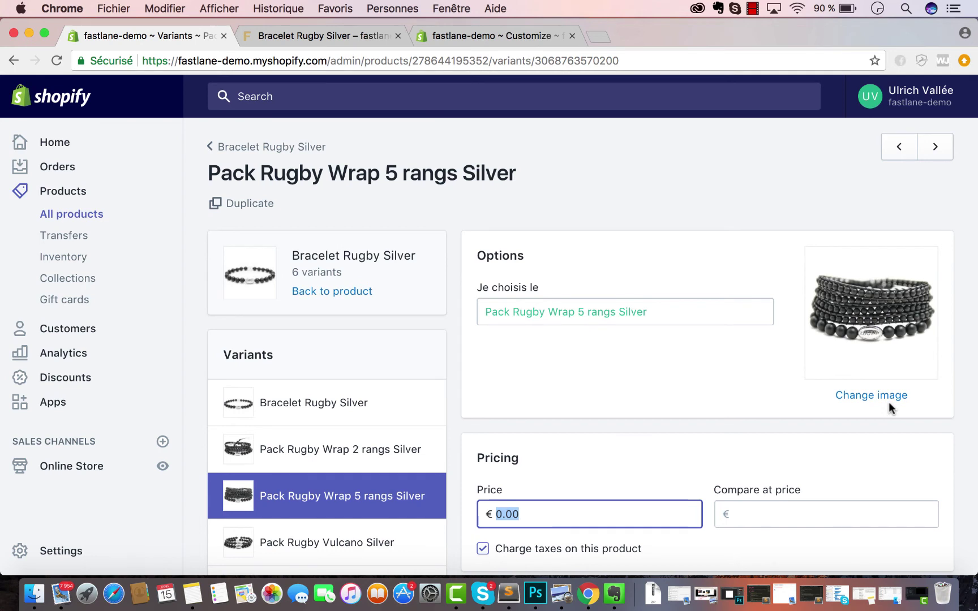
text(79)
click(877, 507)
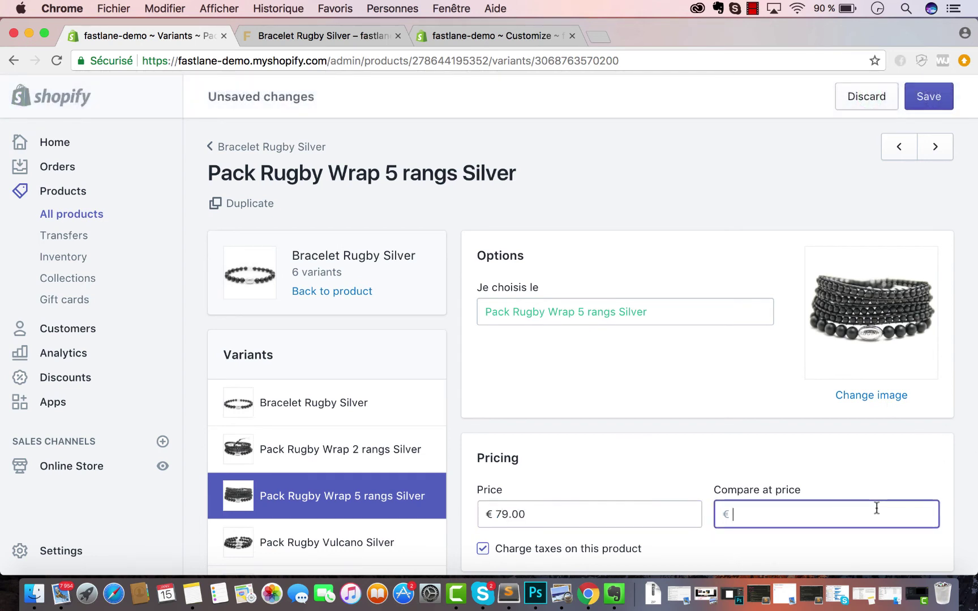
text(113)
click(929, 106)
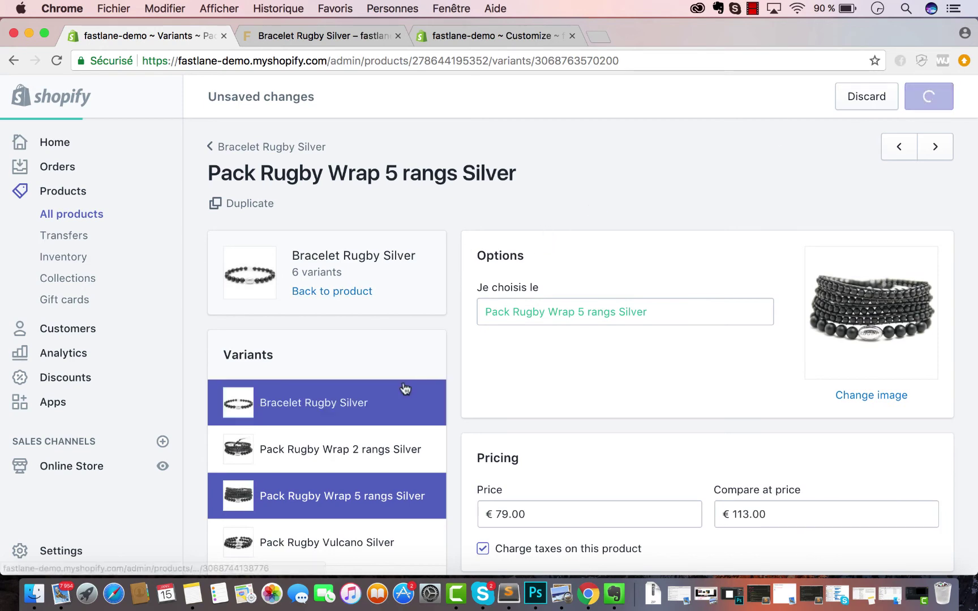
Set the Pack Rugby Vulcano Silver variant's price to €84 and its compare at price to €110, and save the variant
scroll(404, 389, down, 3)
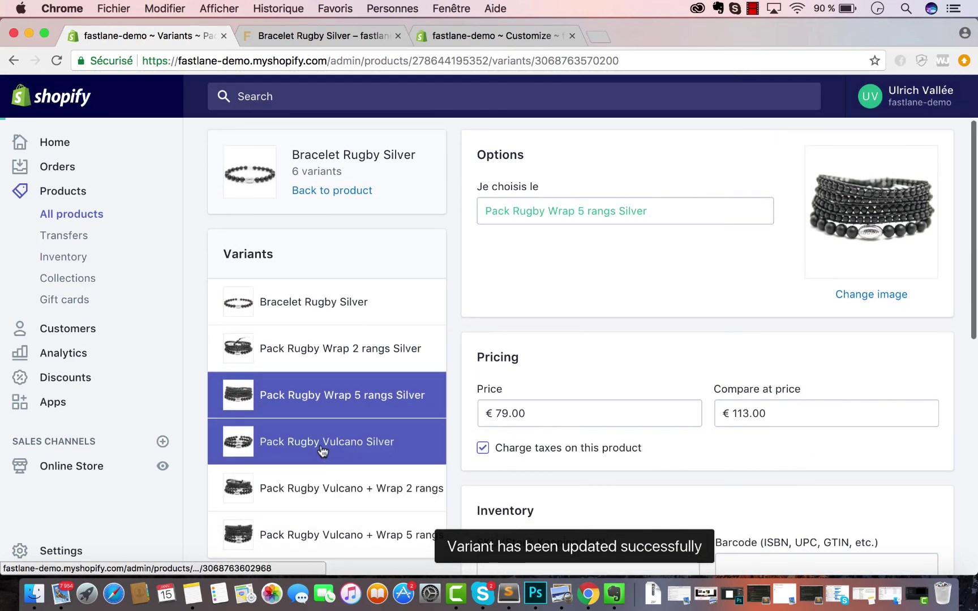
click(323, 452)
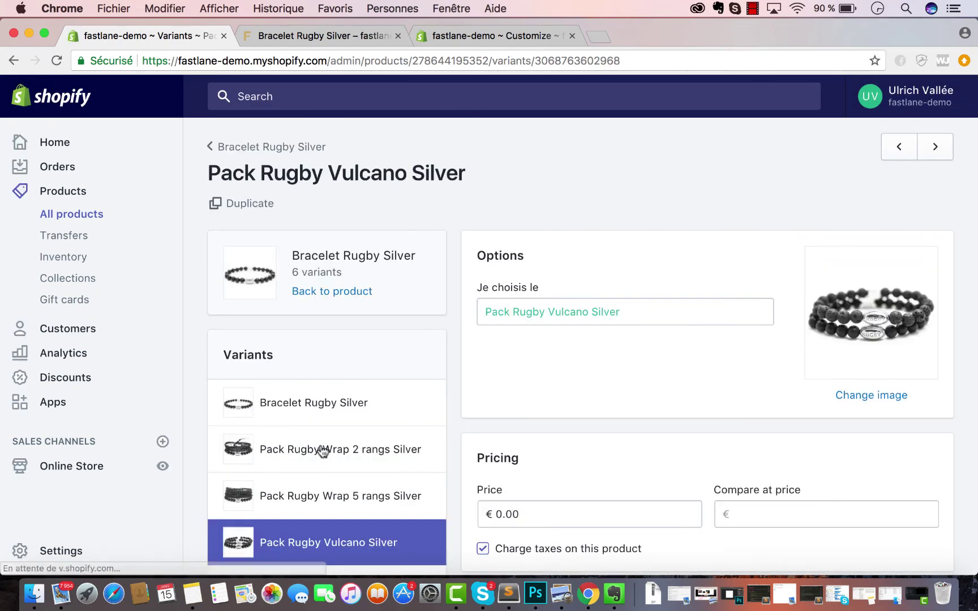
scroll(573, 334, down, 4)
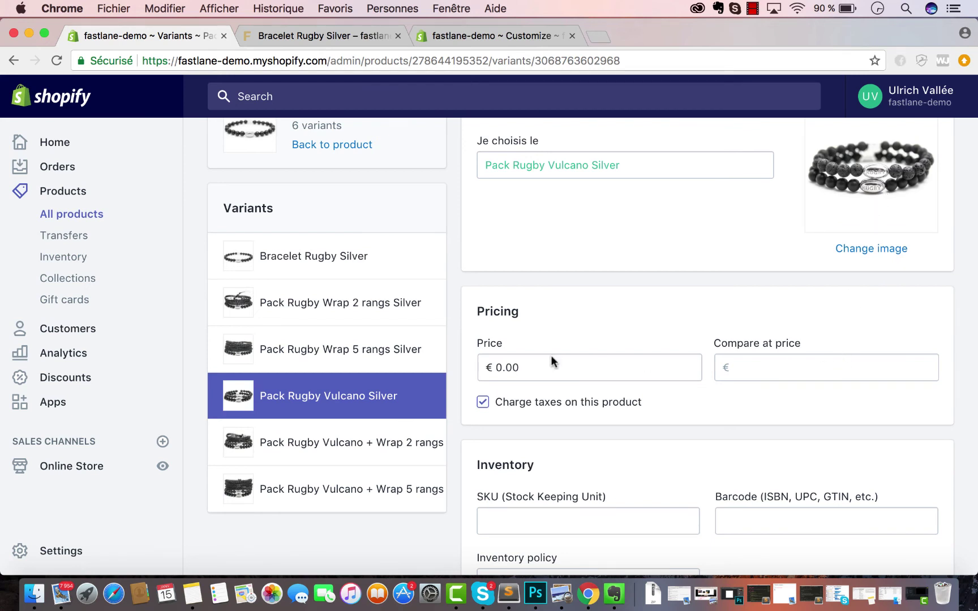
double_click(504, 361)
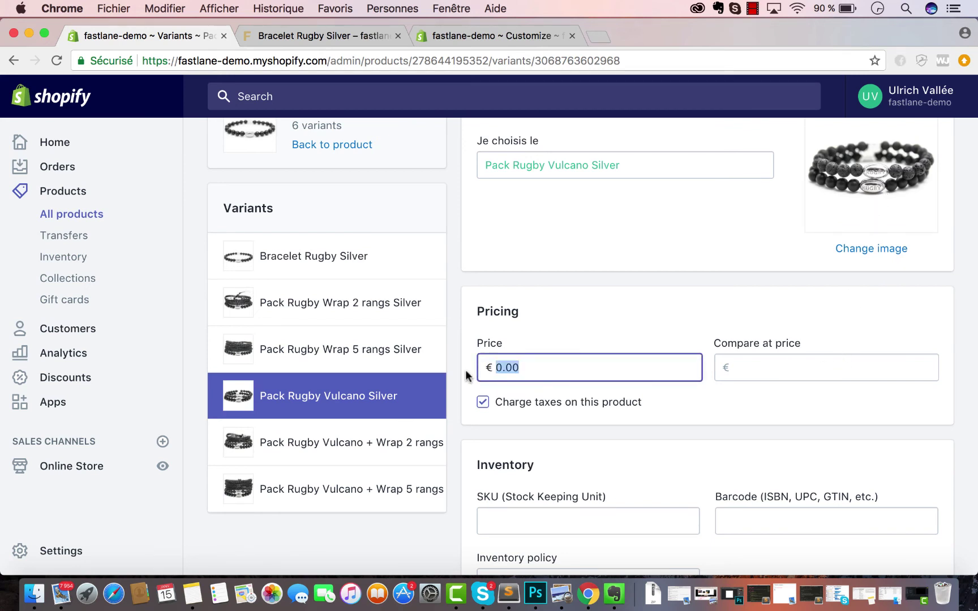
text(84)
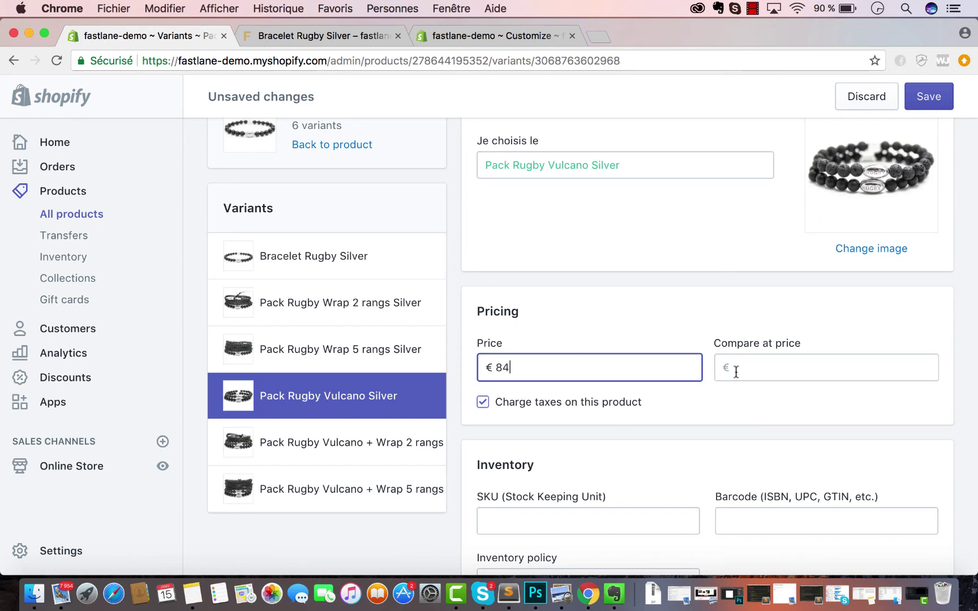
click(736, 367)
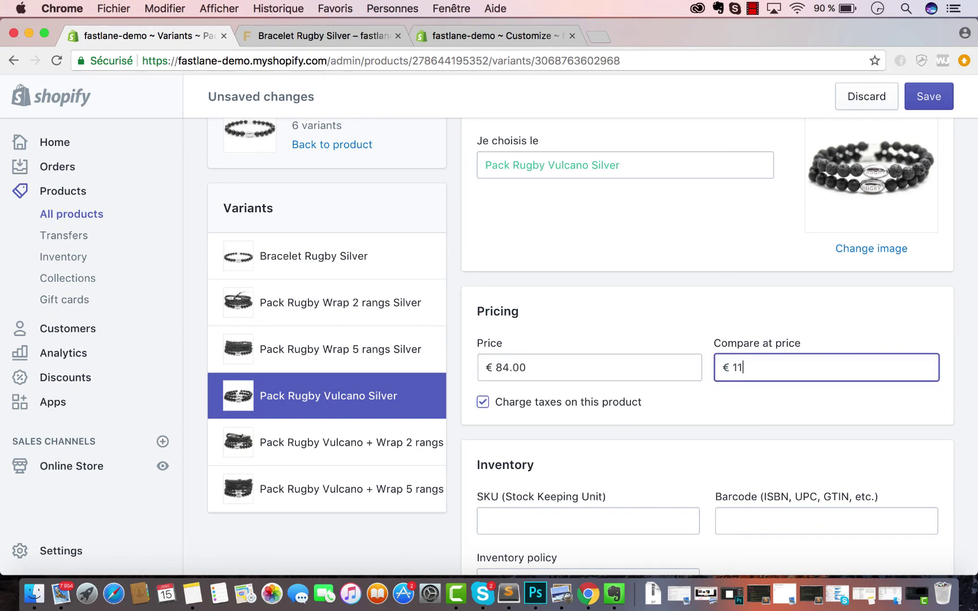
click(925, 101)
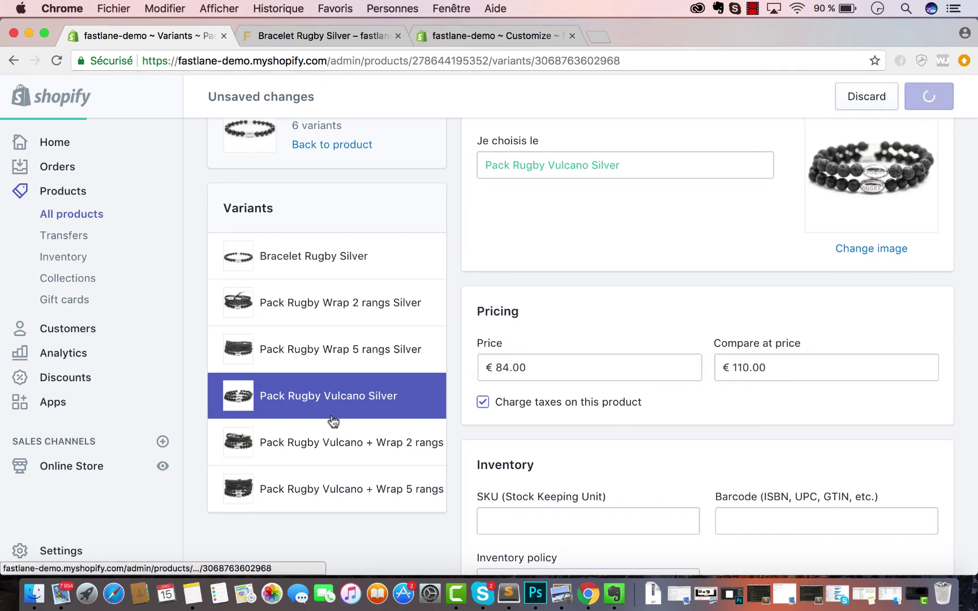
Open the Pack Rugby Vulcano + Wrap 2 rangs Silver variant for editing
click(318, 448)
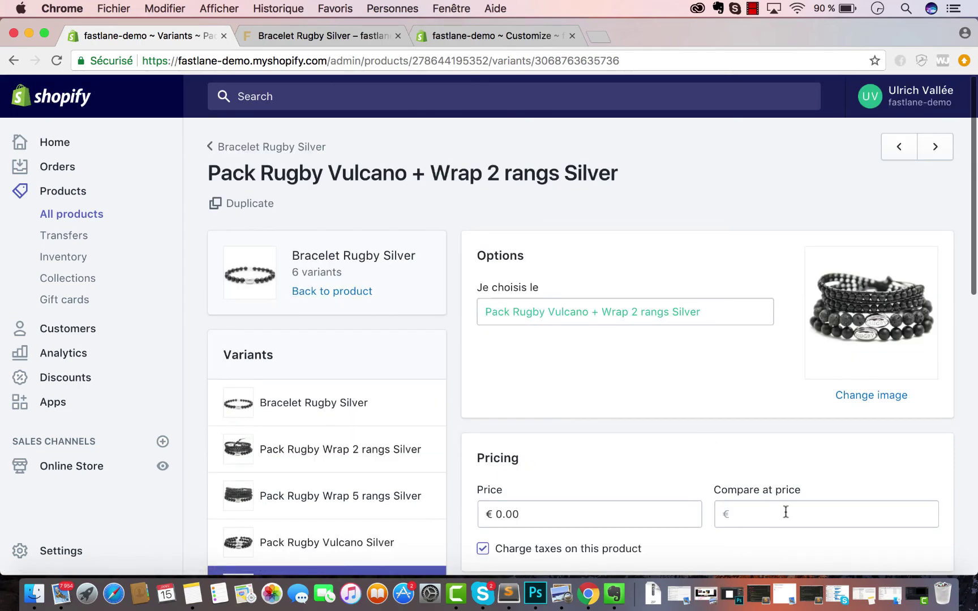
click(565, 513)
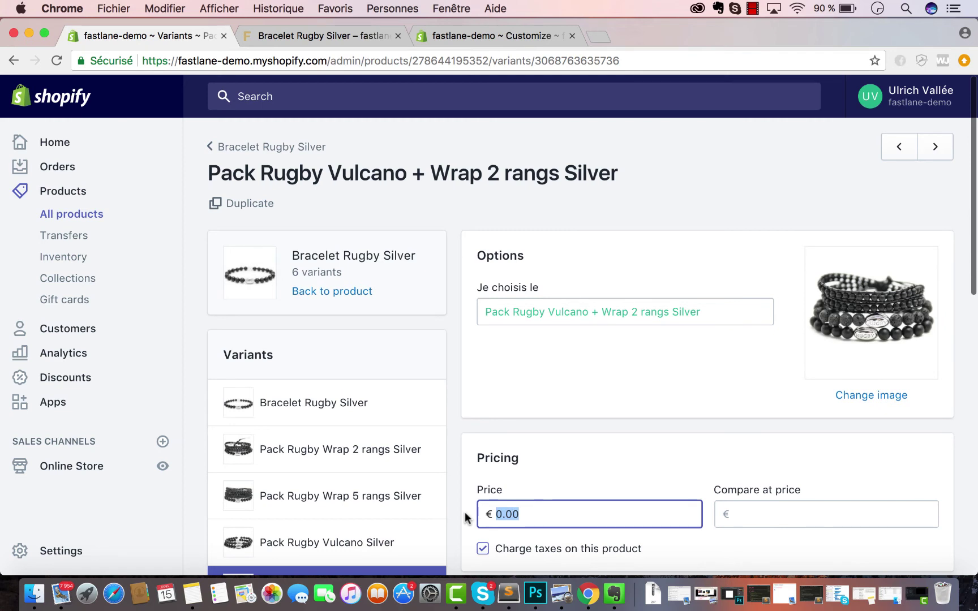
text(155,90)
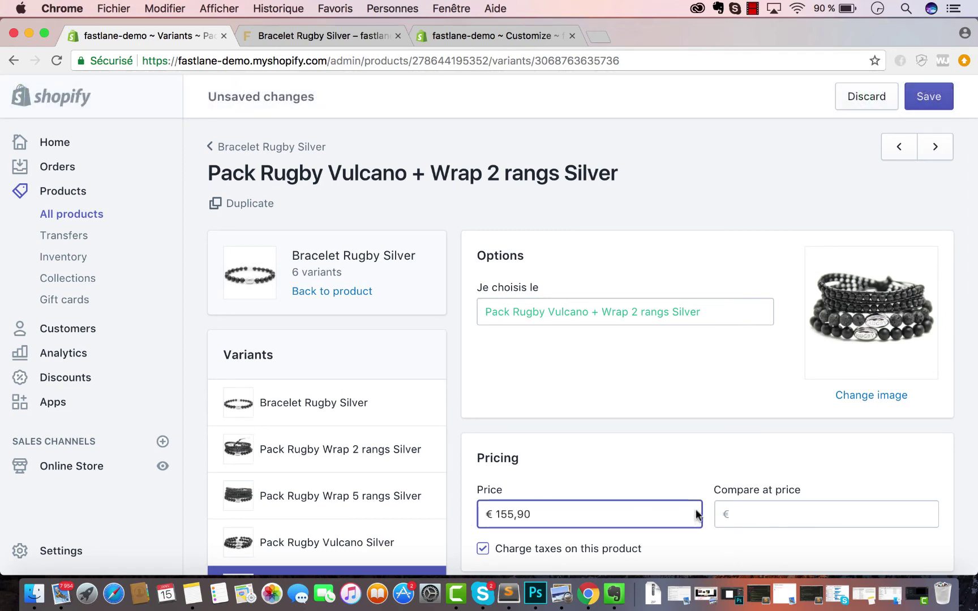
click(762, 508)
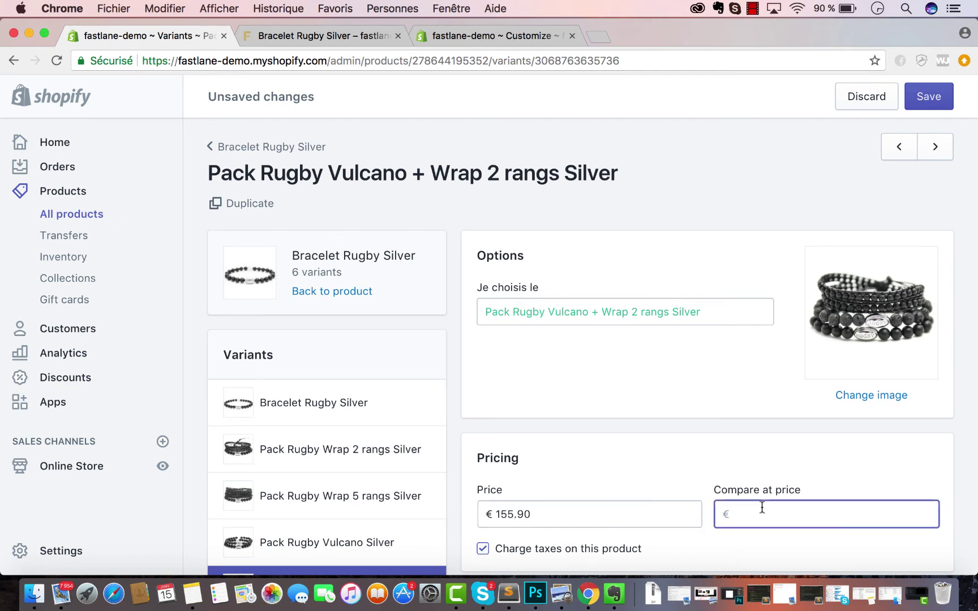
text(1)
click(441, 525)
Set the Pack Rugby Vulcano + Wrap 2 rangs Silver variant's price to €111 and its compare at price to €155, and save the variant
drag(534, 511, 463, 515)
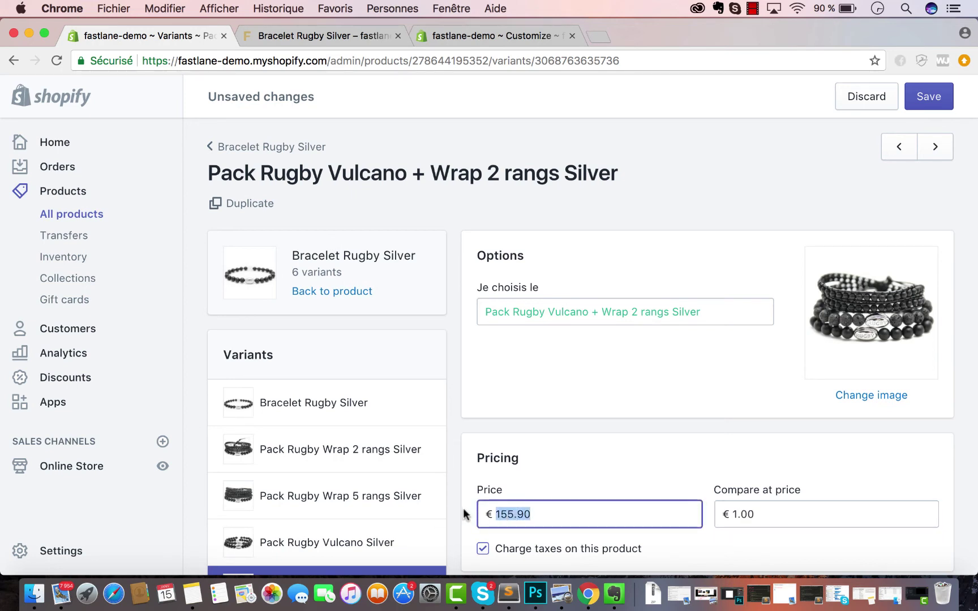
text(111)
key(Tab)
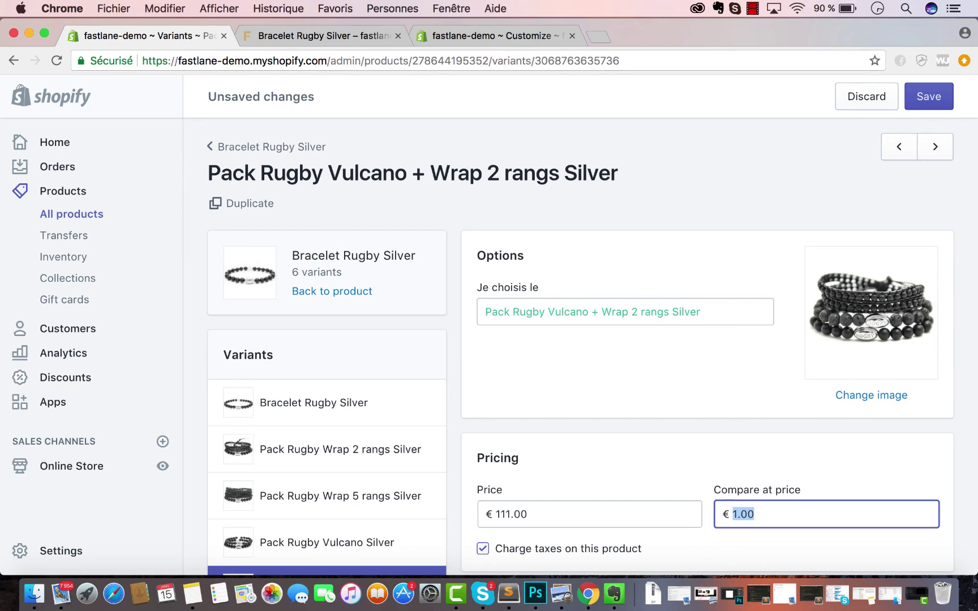
text(155)
click(927, 95)
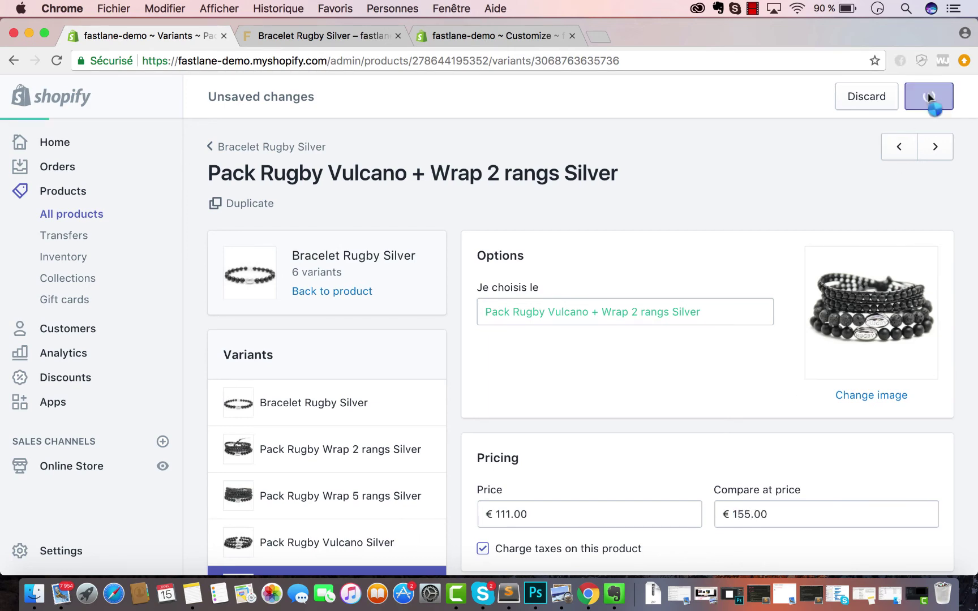
Set the Pack Rugby Vulcano + Wrap 5 rangs Silver variant's price to €125 and its compare at price to €177, and save the variant
scroll(460, 453, down, 3)
click(324, 537)
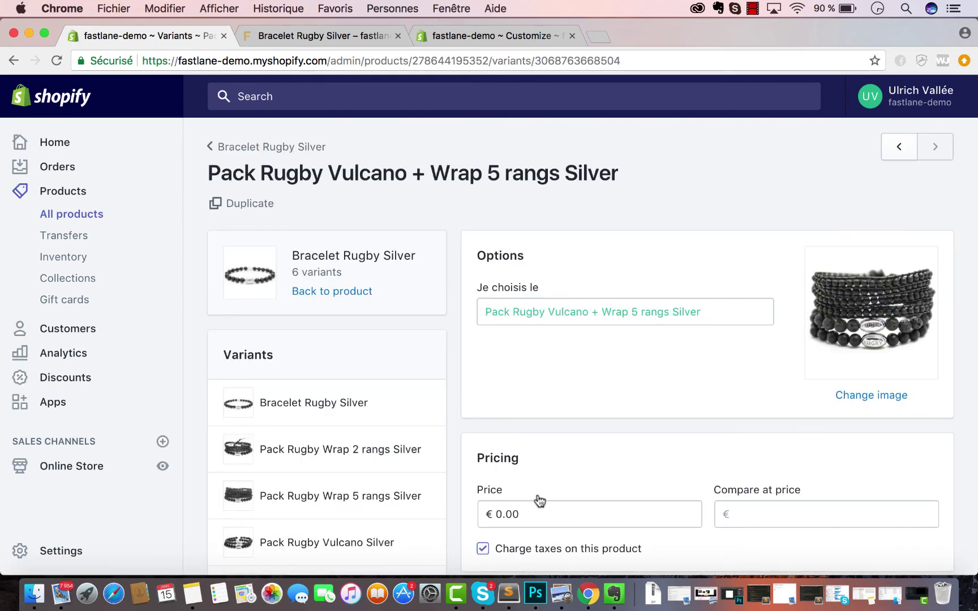
drag(528, 516, 471, 519)
text(1)
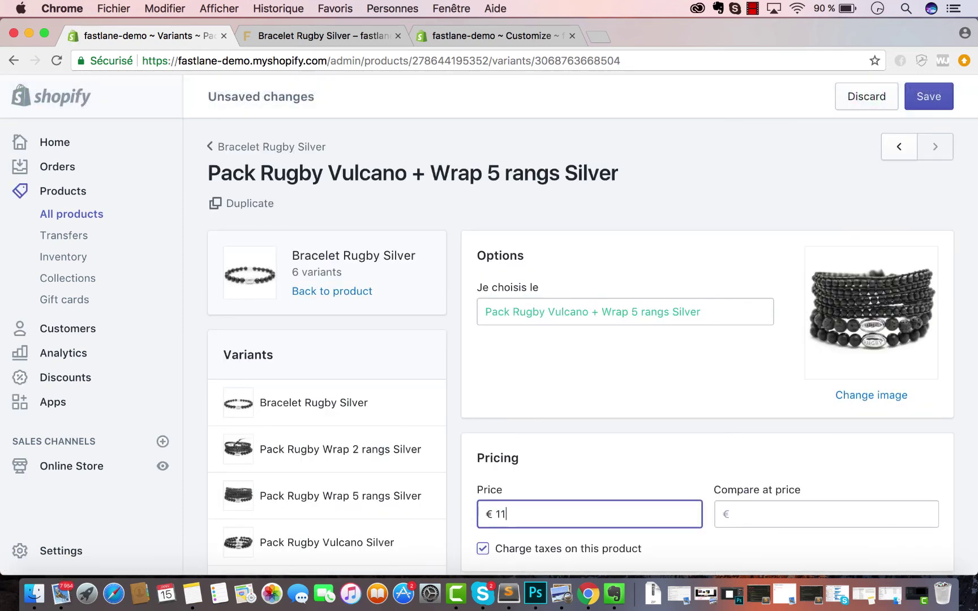
text(25)
click(763, 514)
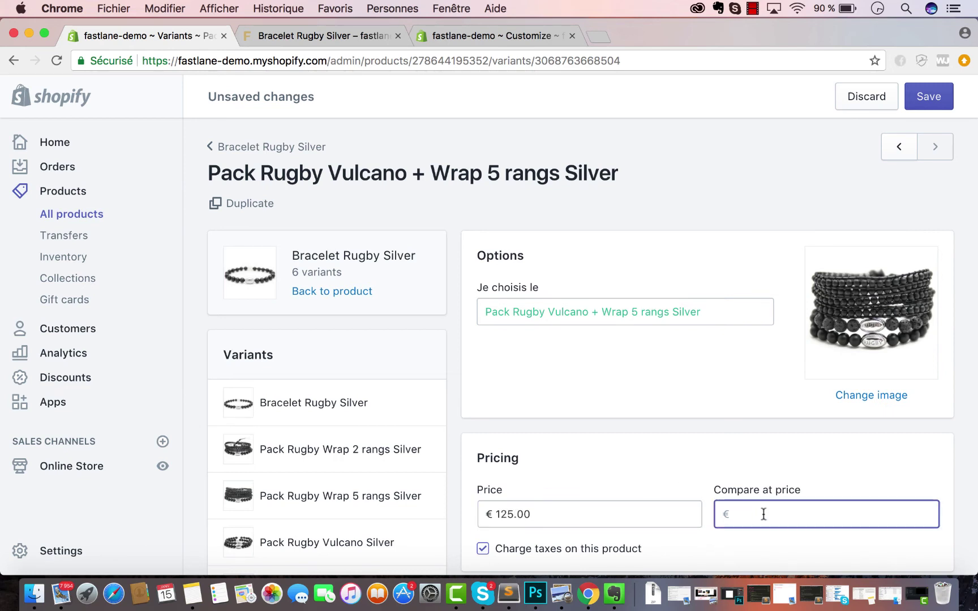
text(177)
click(912, 105)
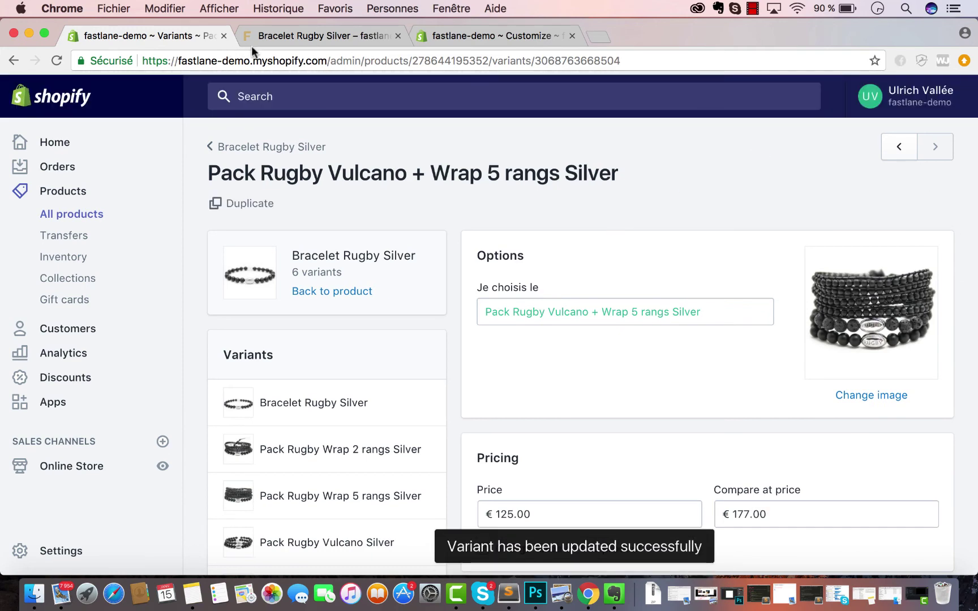
Reload the storefront product page and check the price, savings and image for each of the five pack variants
click(259, 39)
click(57, 60)
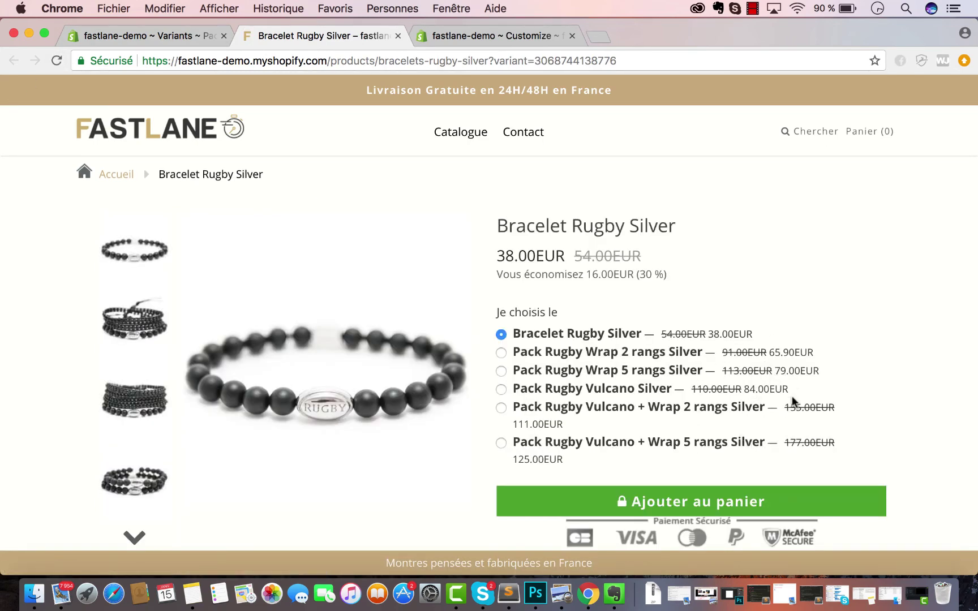
click(501, 353)
click(501, 371)
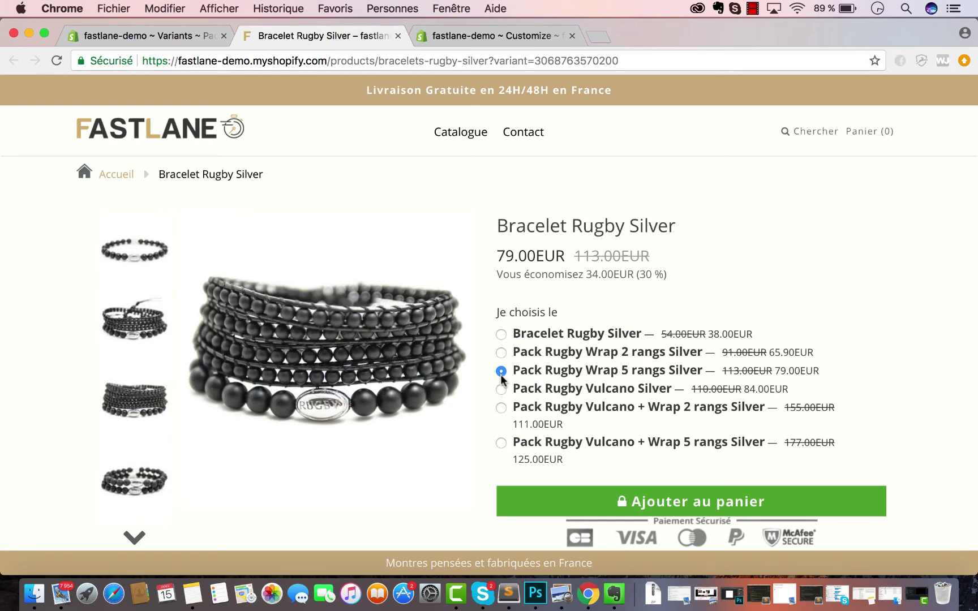
click(501, 390)
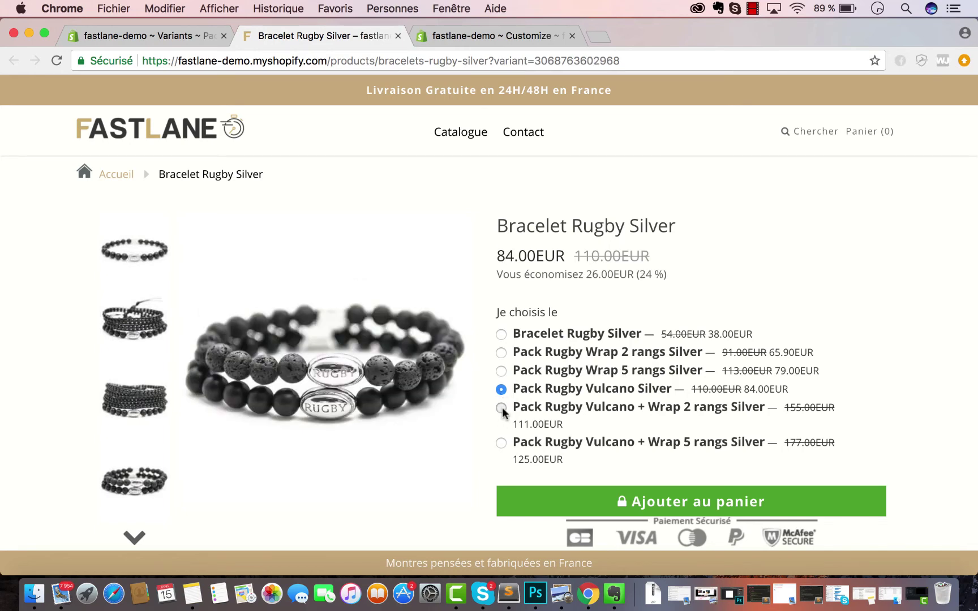
click(502, 409)
click(502, 445)
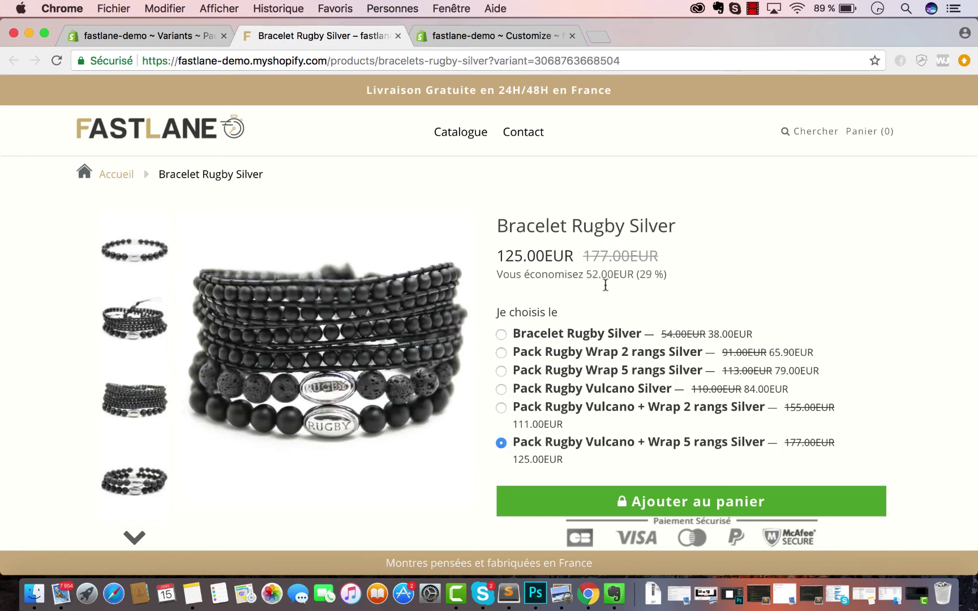
Review the Bracelet Rugby Silver storefront page, from the variant prices and radio buttons through the reassurance lines, description and repeated variant list
scroll(768, 454, down, 5)
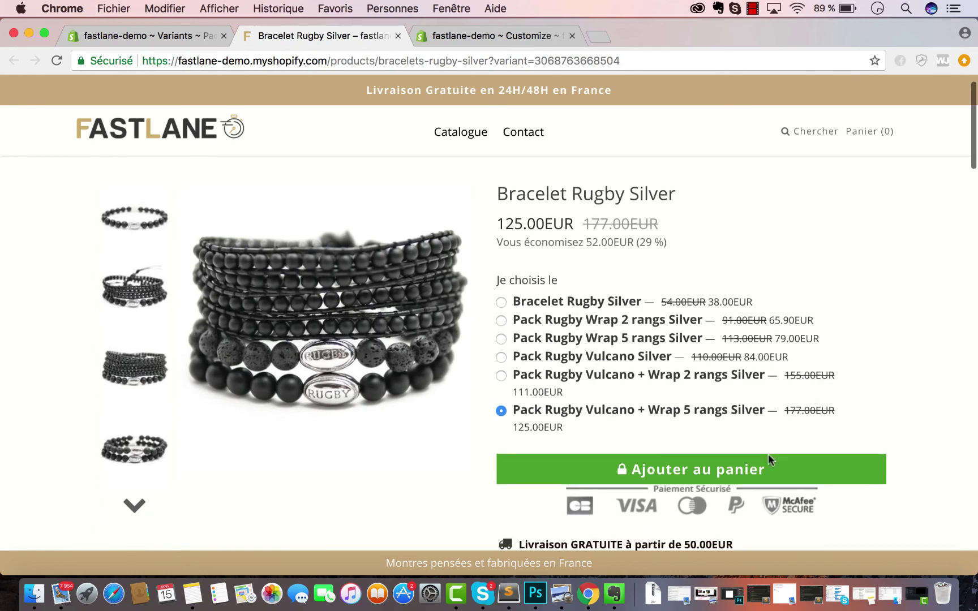
scroll(768, 454, up, 5)
scroll(768, 454, up, 1)
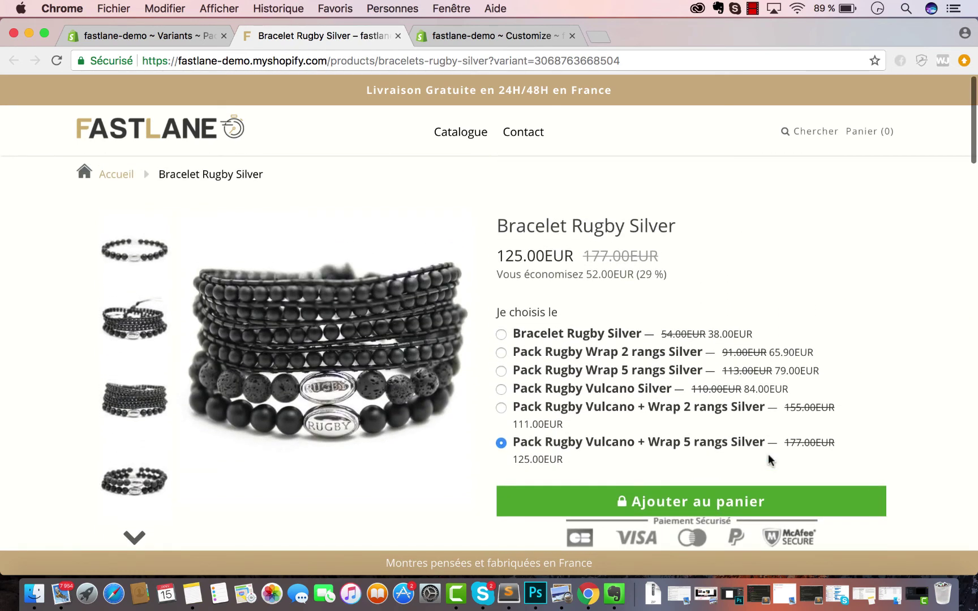
scroll(768, 454, down, 5)
scroll(768, 454, down, 6)
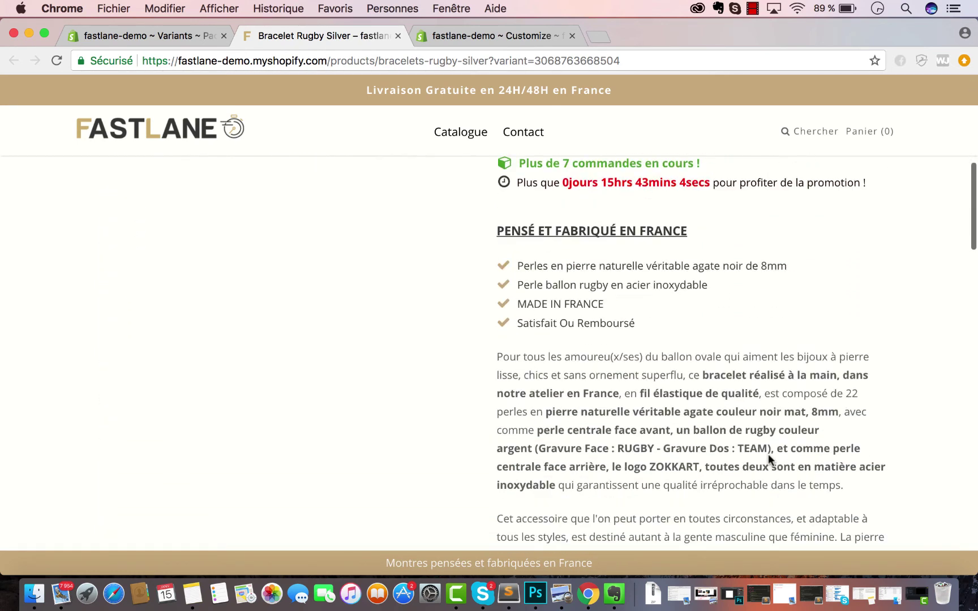
scroll(768, 454, up, 5)
scroll(768, 460, down, 5)
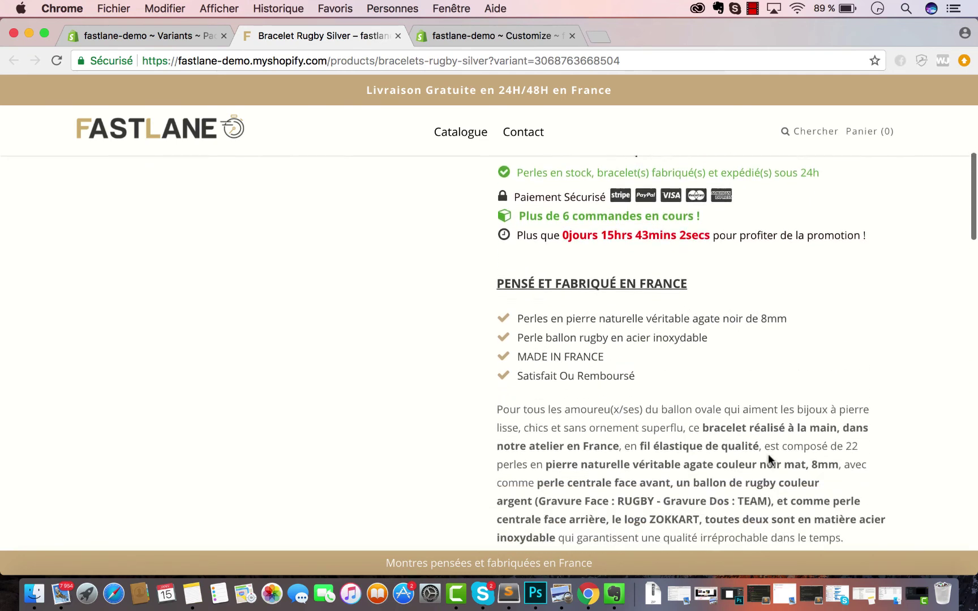
scroll(691, 275, up, 11)
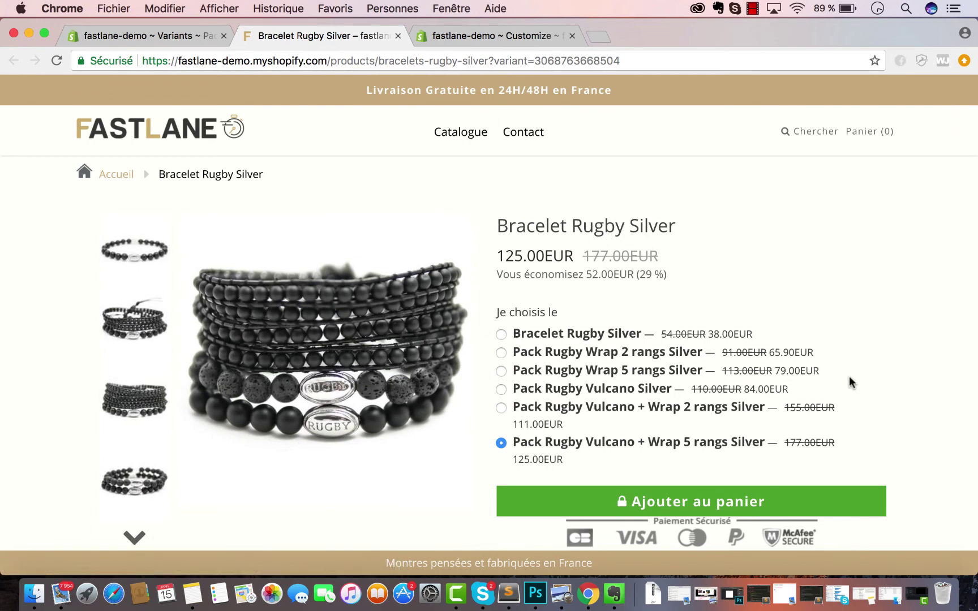
scroll(849, 376, down, 5)
scroll(393, 343, up, 5)
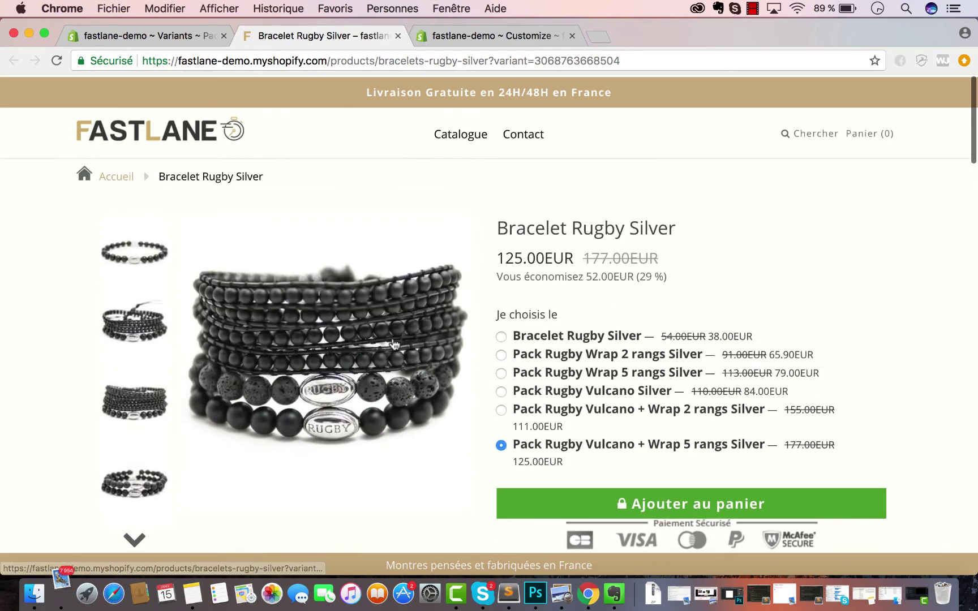
scroll(849, 385, down, 6)
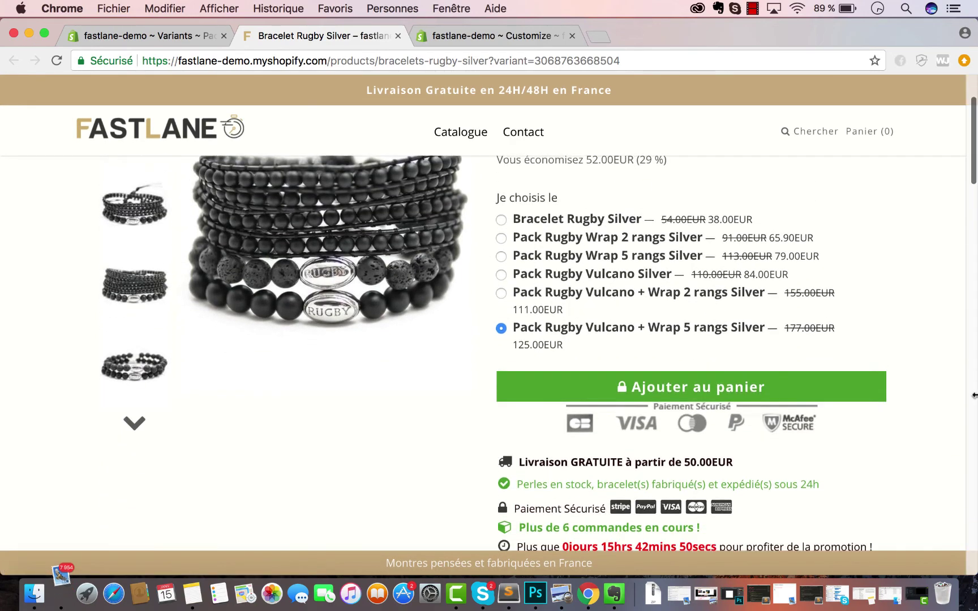
scroll(824, 390, down, 12)
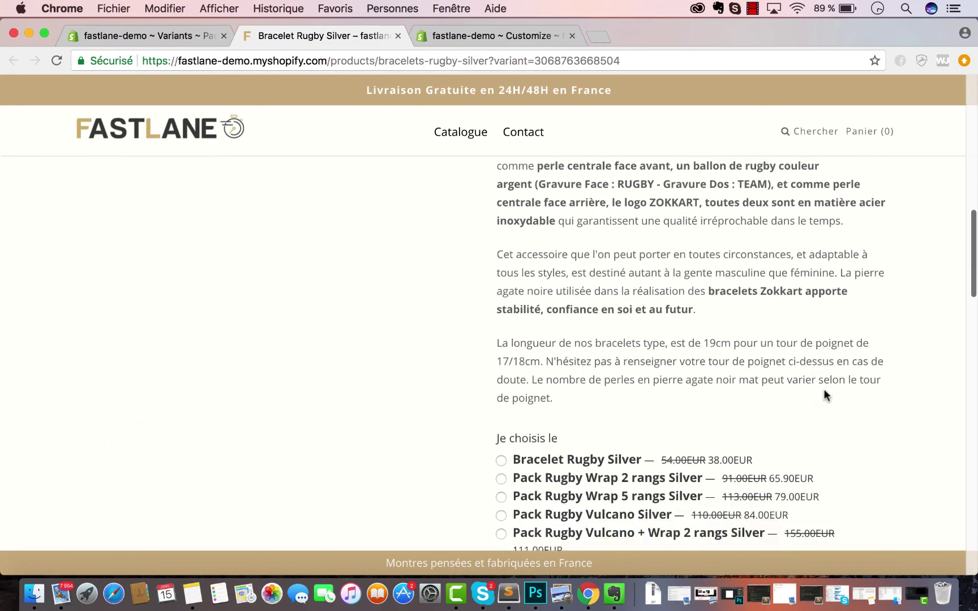
scroll(825, 395, up, 15)
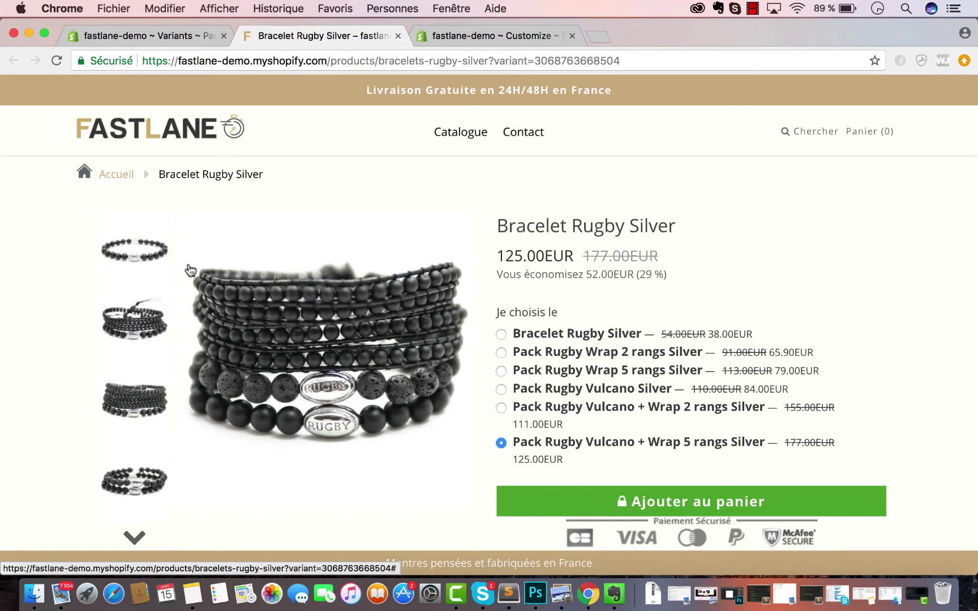
Return to the Bracelet Rugby Silver product in the admin, and preview the Pack Rugby Wrap 2 rangs Silver variant in the theme editor
click(116, 38)
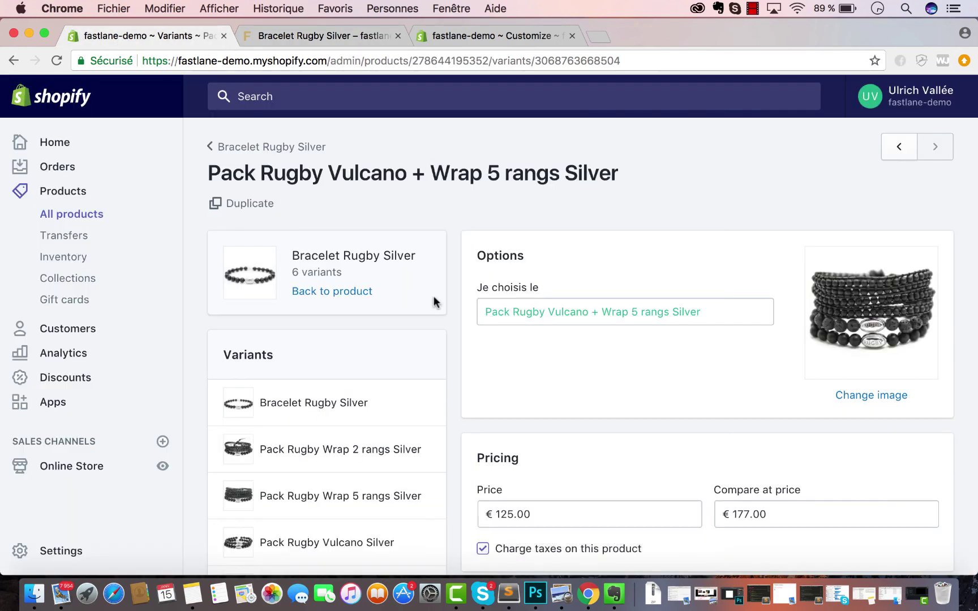
click(282, 148)
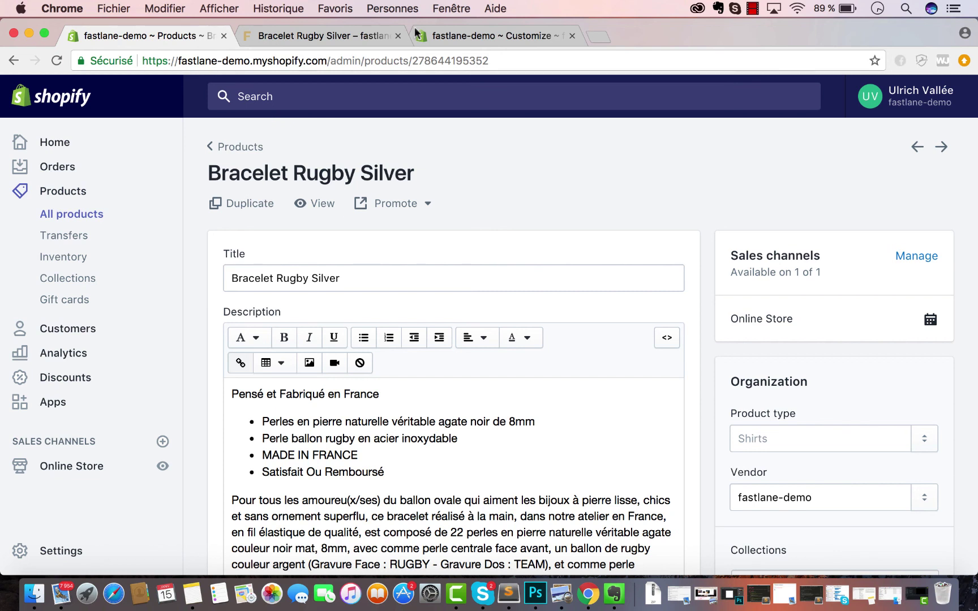
click(441, 35)
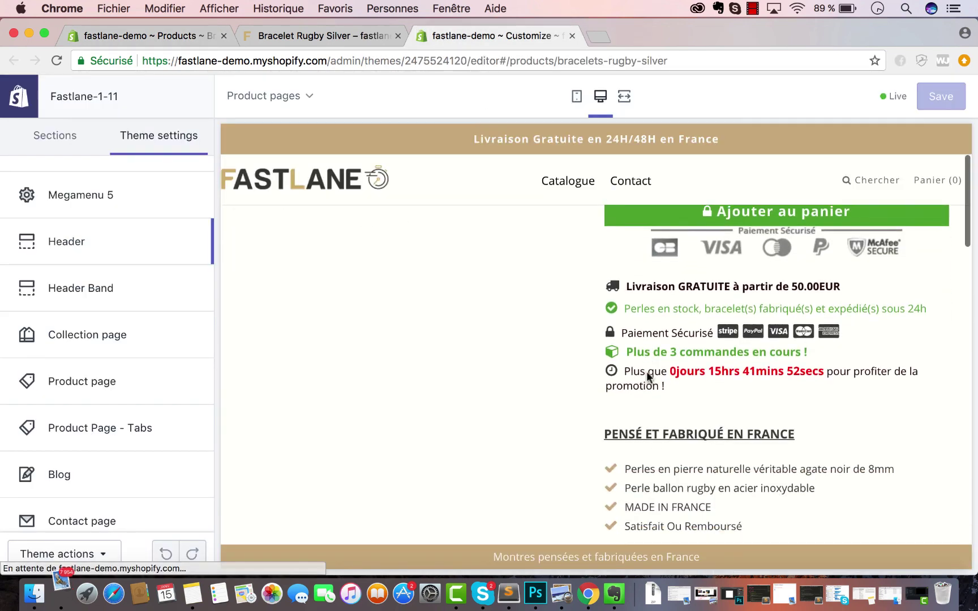
scroll(646, 371, up, 2)
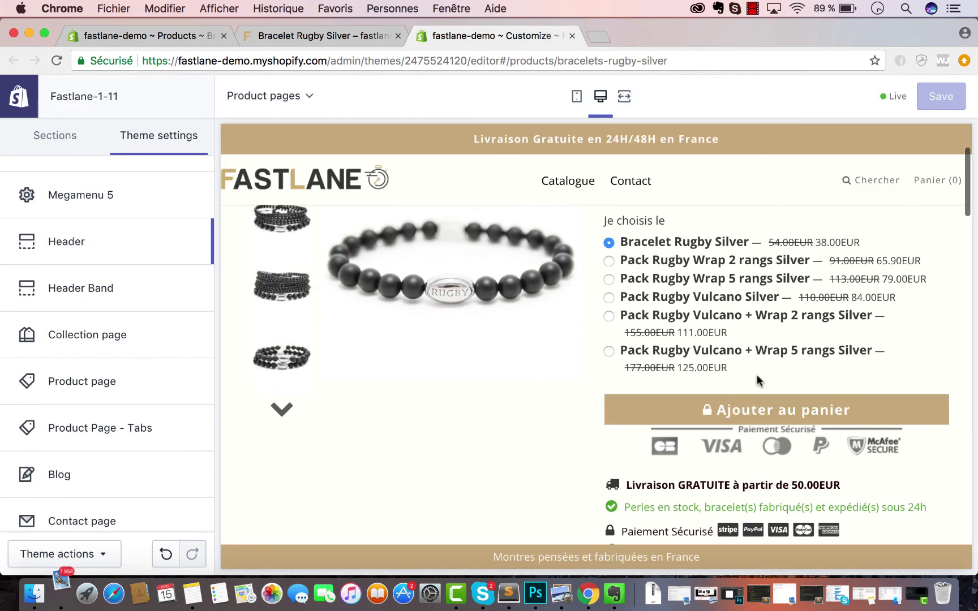
click(604, 261)
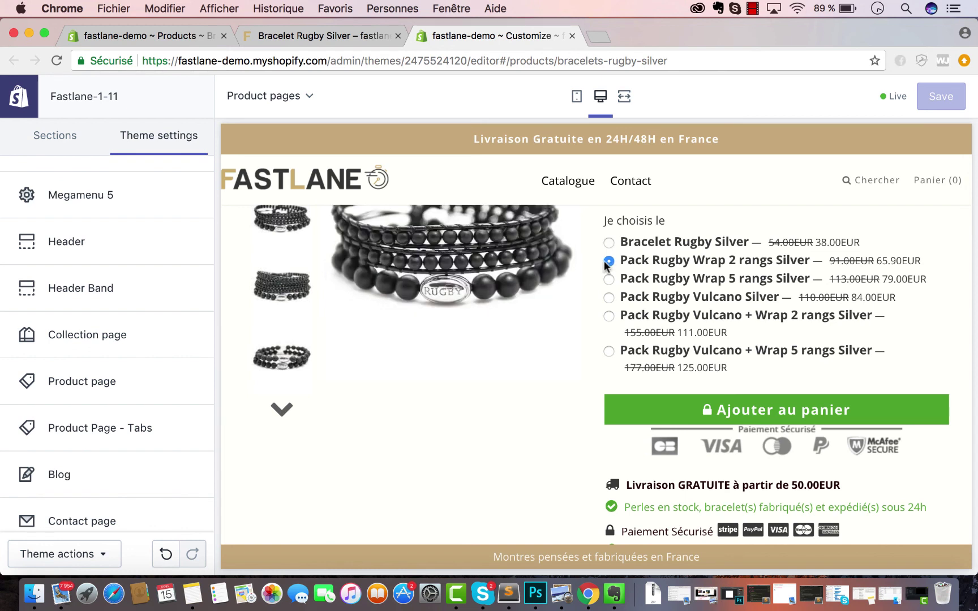